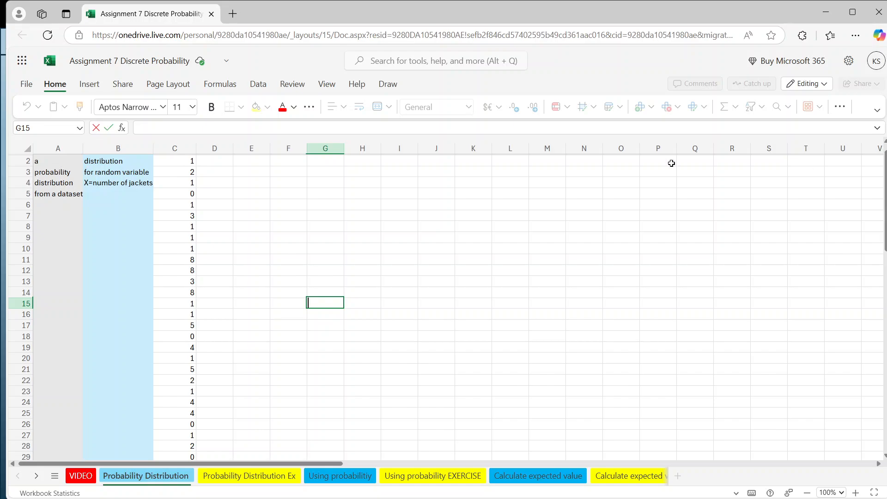
Change the column header in C1 to "#jackets"
{"action": "left_click", "coordinate": [184, 158]}
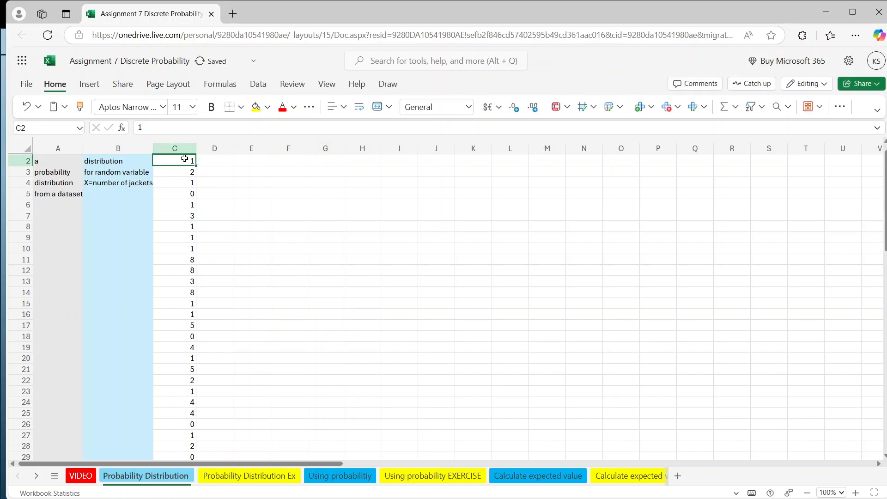
{"action": "key", "text": "Up"}
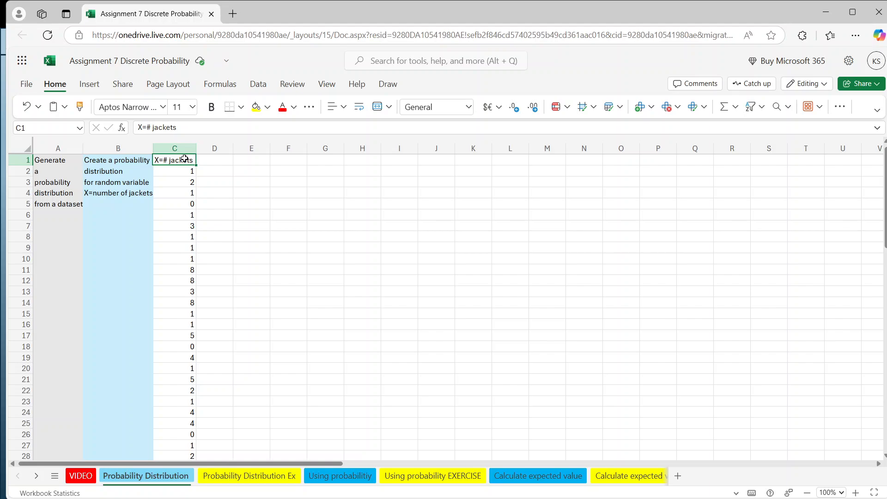
{"action": "type", "text": "*/"}
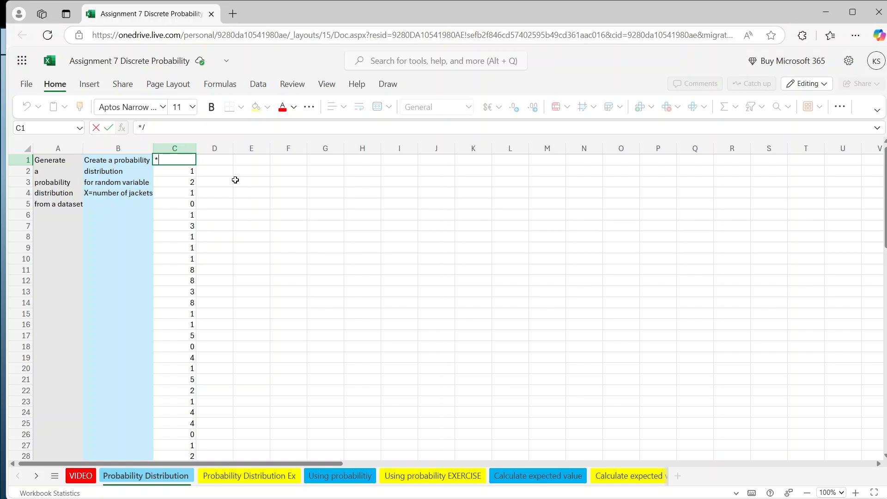
{"action": "key", "text": "BackSpace"}
{"action": "key", "text": "BackSpace"}
{"action": "type", "text": "#ja"}
{"action": "left_click", "coordinate": [263, 182]}
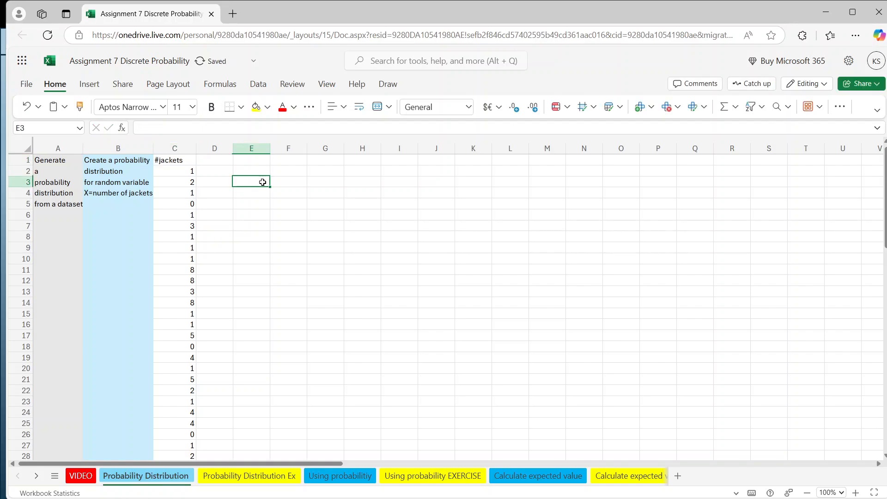
Create a PivotTable from C1:C85 on the existing worksheet, placed at cell E2
{"action": "left_click", "coordinate": [176, 160]}
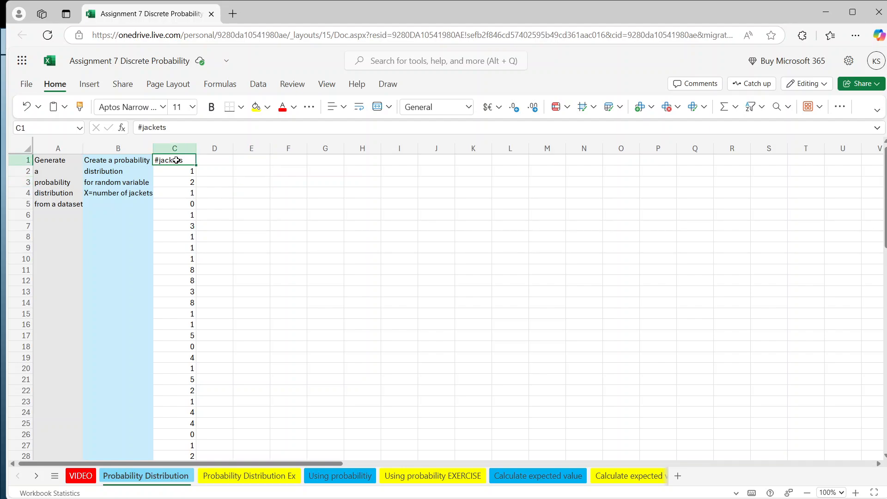
{"action": "left_click_drag", "start_coordinate": [176, 161], "coordinate": [187, 337]}
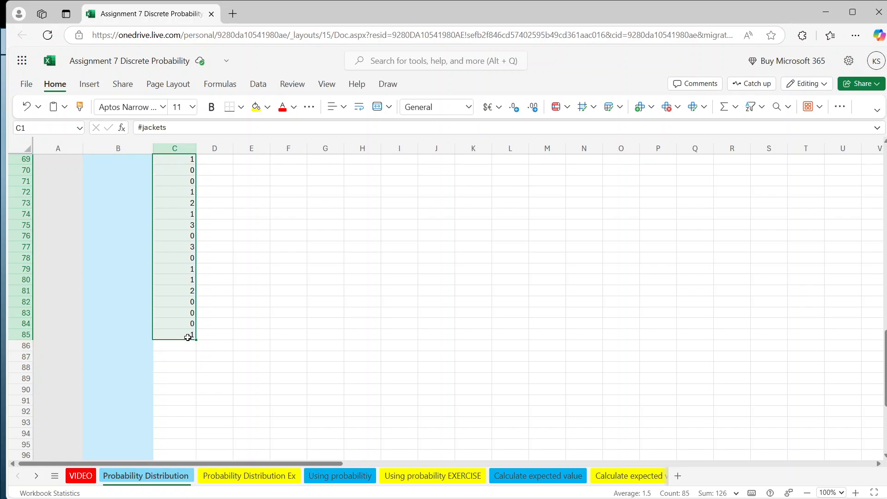
{"action": "left_click", "coordinate": [90, 84]}
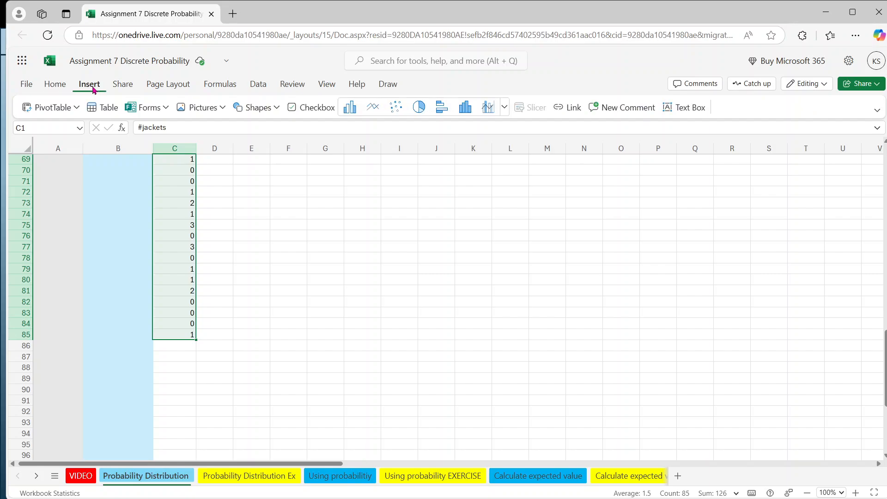
{"action": "left_click", "coordinate": [68, 108]}
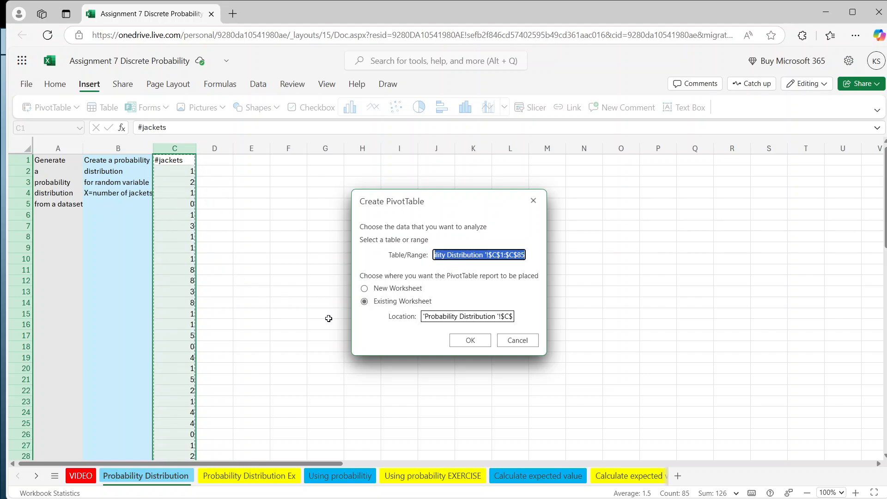
{"action": "left_click", "coordinate": [437, 318]}
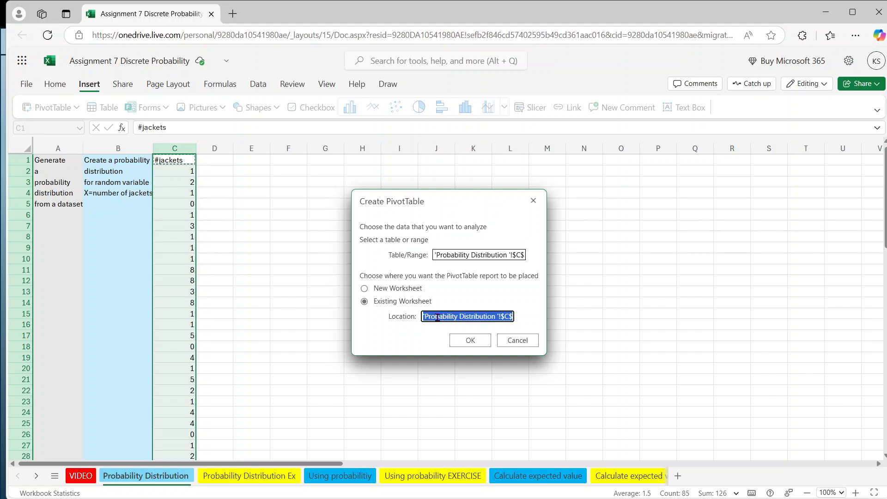
{"action": "left_click", "coordinate": [252, 172]}
{"action": "left_click", "coordinate": [471, 340]}
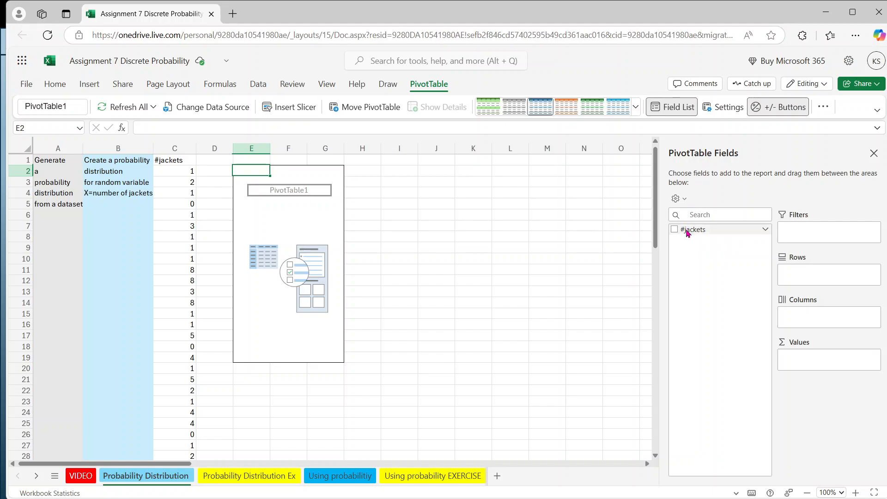
Add #jackets to the PivotTable's rows and values, and summarize the value field by Count
{"action": "left_click_drag", "start_coordinate": [688, 229], "coordinate": [801, 279]}
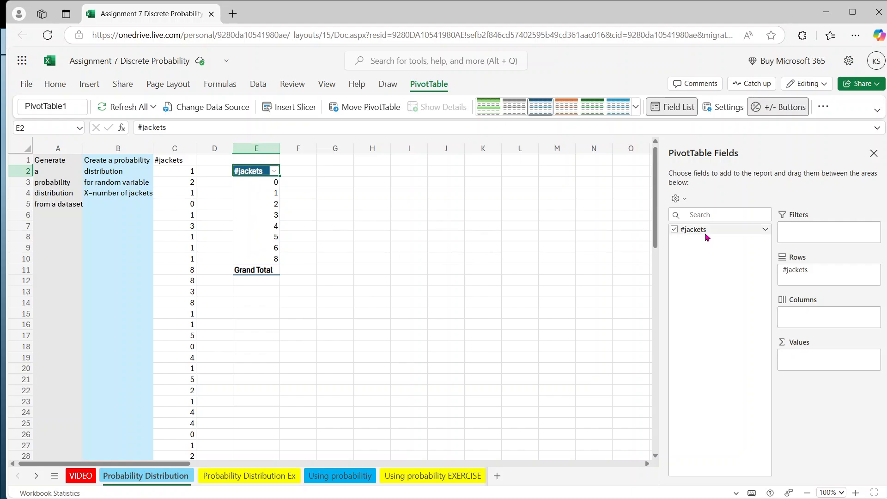
{"action": "left_click_drag", "start_coordinate": [705, 236], "coordinate": [818, 363]}
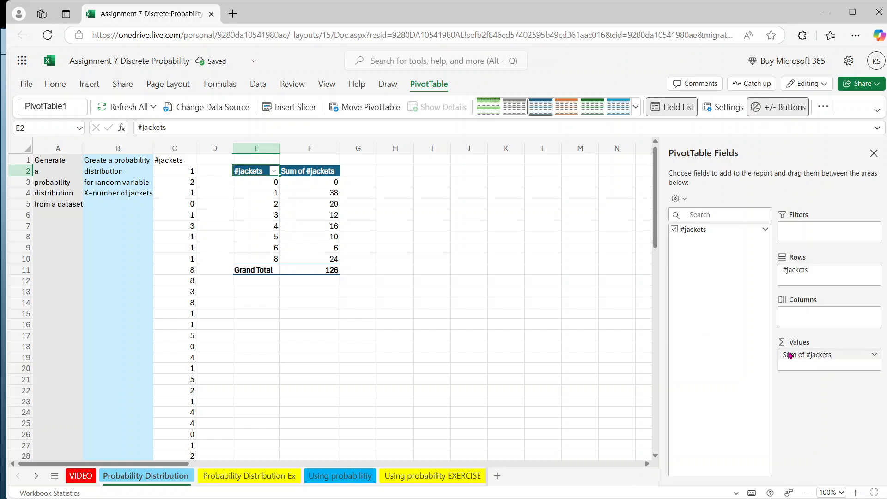
{"action": "left_click", "coordinate": [874, 357]}
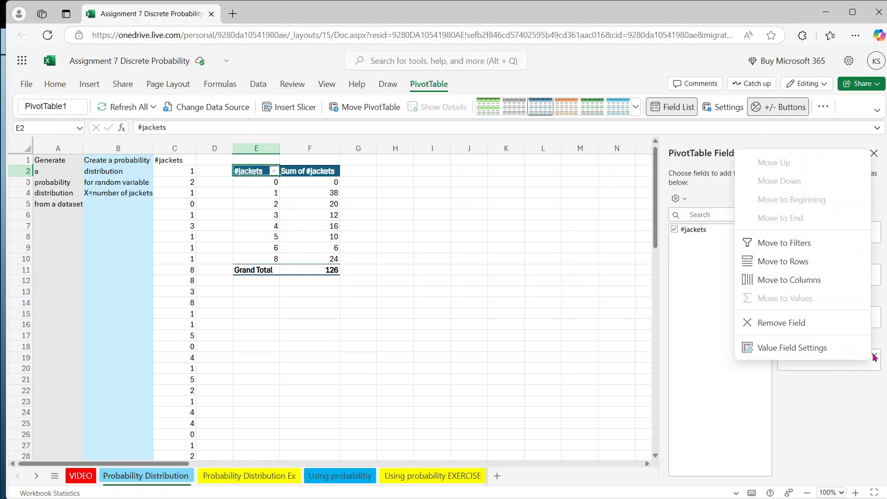
{"action": "left_click", "coordinate": [824, 348]}
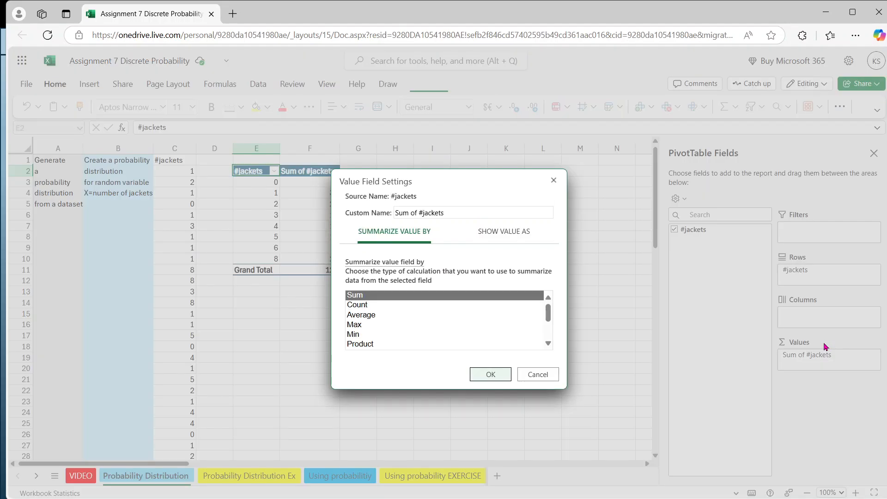
{"action": "left_click", "coordinate": [496, 305]}
{"action": "left_click", "coordinate": [490, 374]}
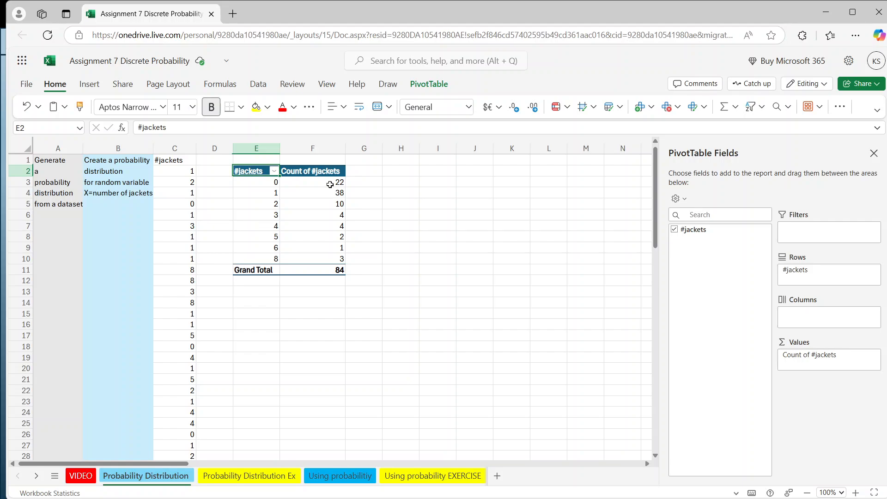
Add #jackets to the PivotTable's values a second time and summarize this new field by Count
{"action": "left_click_drag", "start_coordinate": [685, 231], "coordinate": [808, 373]}
{"action": "left_click_drag", "start_coordinate": [697, 230], "coordinate": [809, 365]}
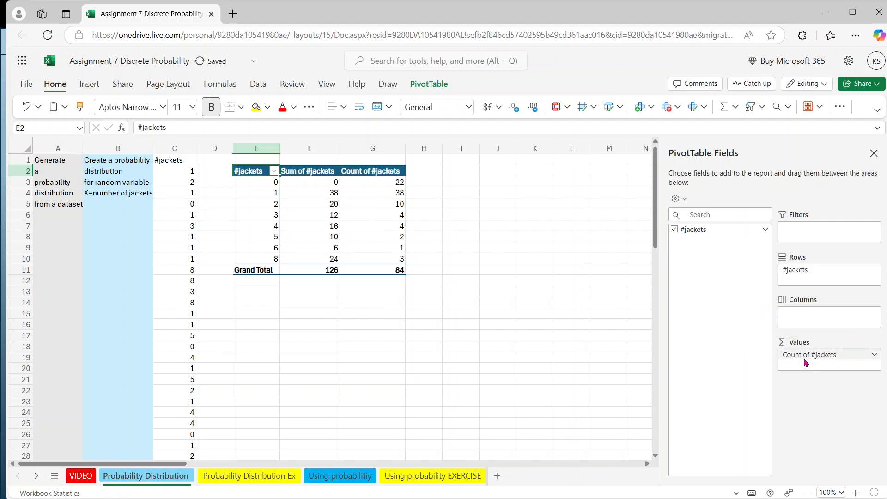
{"action": "left_click", "coordinate": [872, 354]}
{"action": "left_click", "coordinate": [836, 344]}
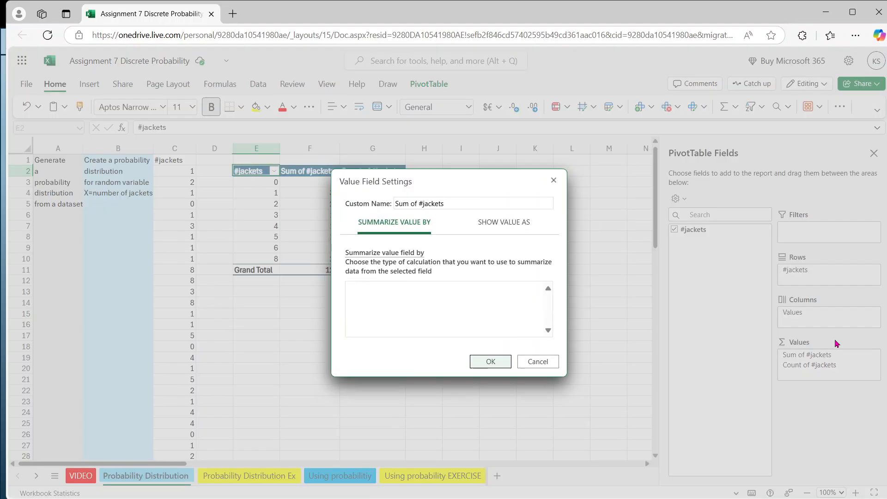
{"action": "left_click", "coordinate": [442, 306]}
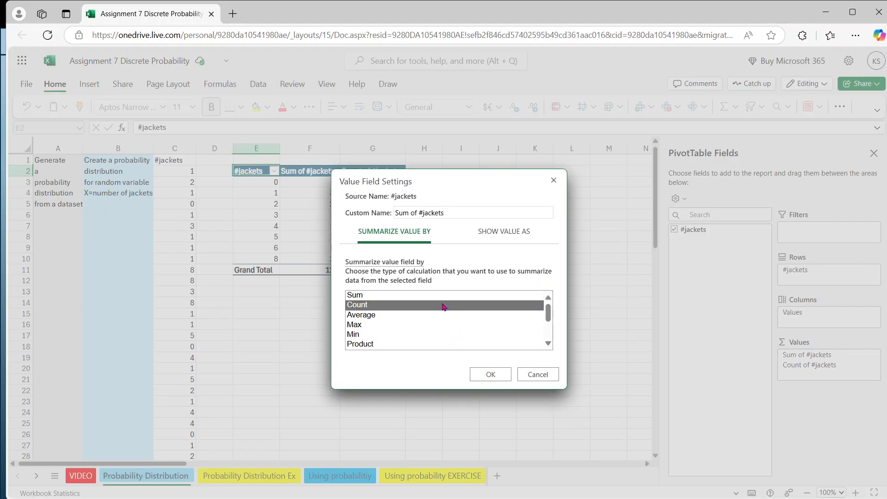
{"action": "left_click", "coordinate": [486, 375]}
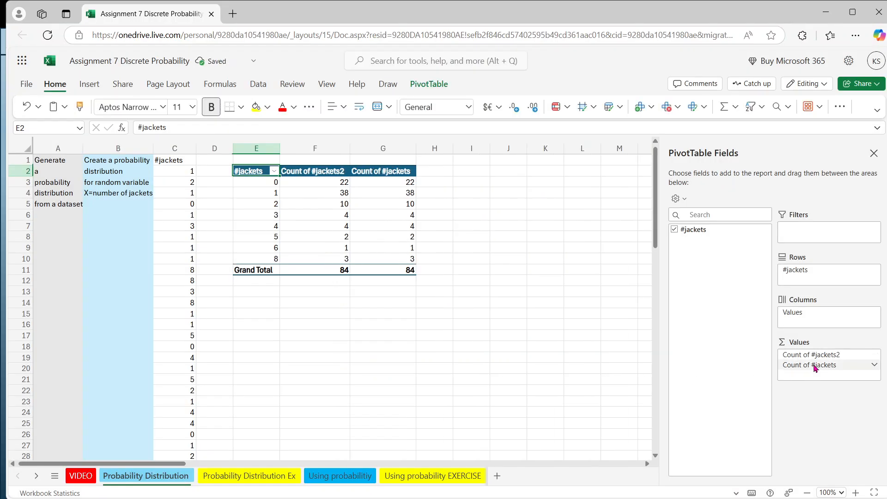
Show the original "Count of #jackets" value field as a percentage of the total
{"action": "left_click", "coordinate": [873, 367]}
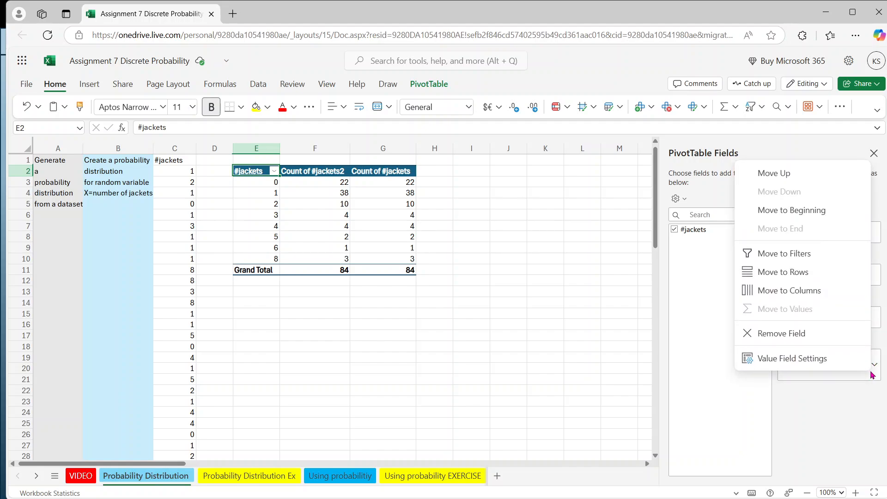
{"action": "left_click", "coordinate": [842, 364]}
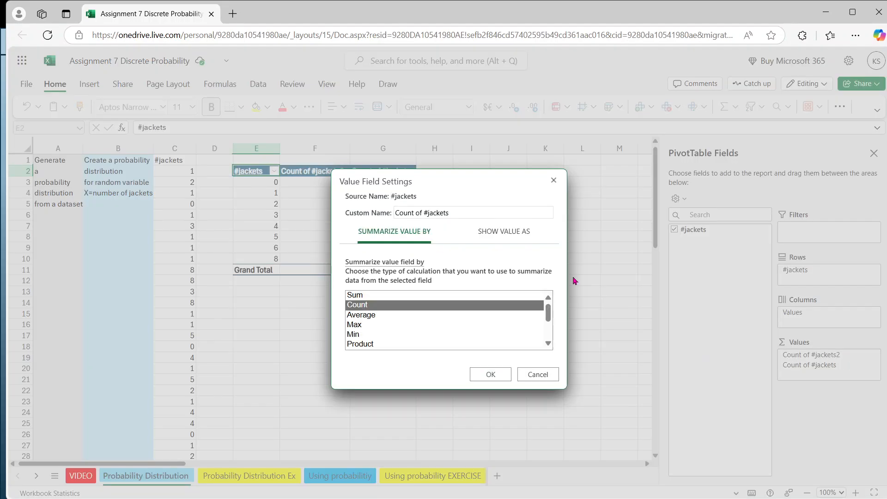
{"action": "left_click", "coordinate": [513, 232]}
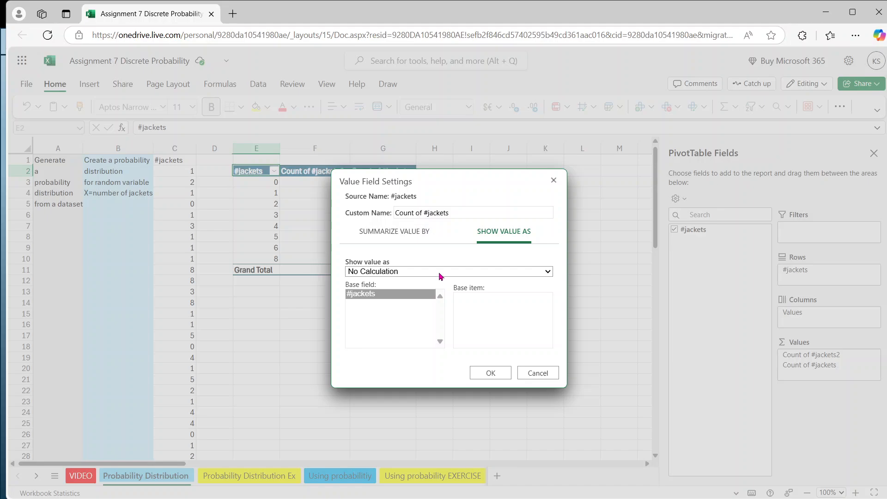
{"action": "left_click", "coordinate": [440, 273]}
{"action": "left_click", "coordinate": [422, 317]}
{"action": "left_click", "coordinate": [485, 369]}
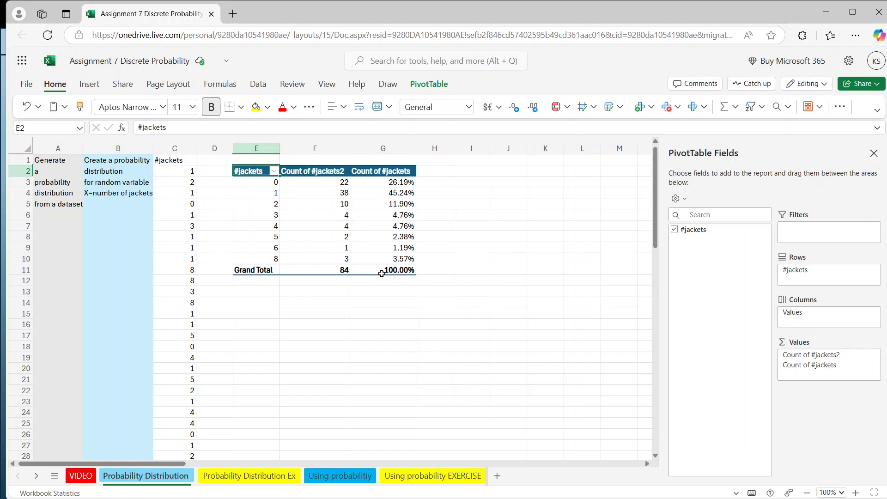
Copy the whole PivotTable in E2:G11 and paste it as values only starting at E14
{"action": "left_click_drag", "start_coordinate": [382, 269], "coordinate": [257, 169]}
{"action": "right_click", "coordinate": [258, 173]}
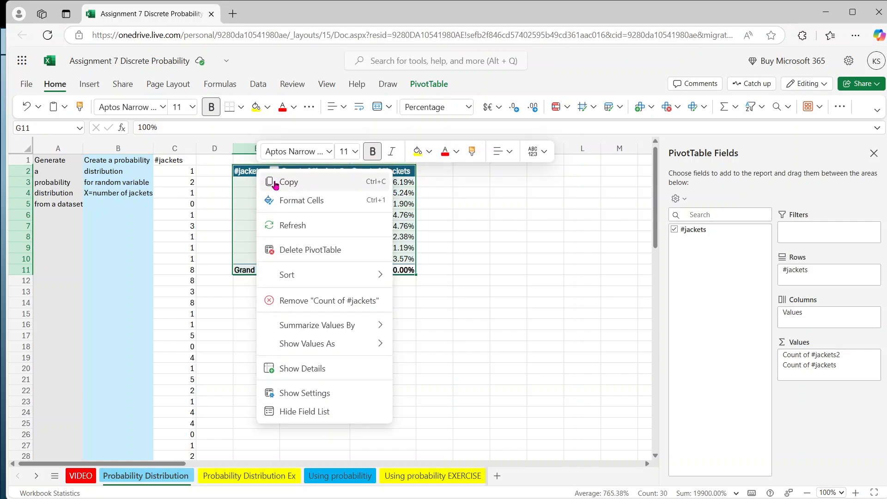
{"action": "left_click", "coordinate": [272, 181]}
{"action": "left_click", "coordinate": [257, 306]}
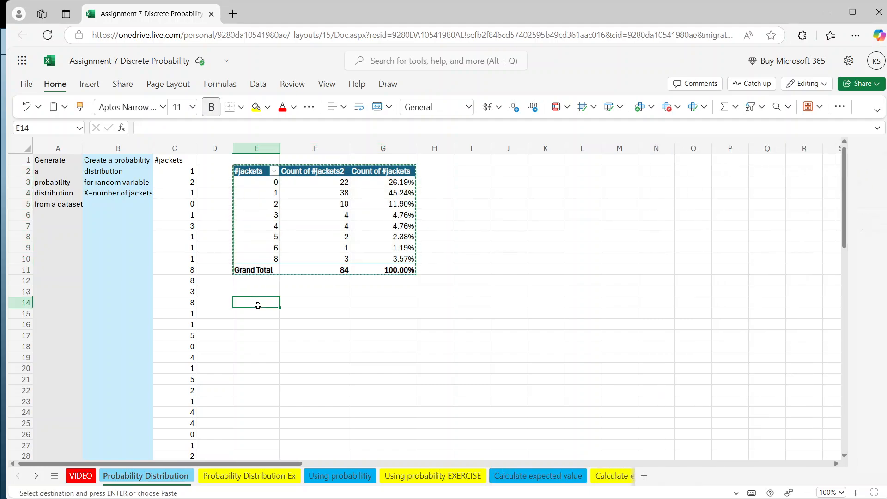
{"action": "right_click", "coordinate": [258, 307]}
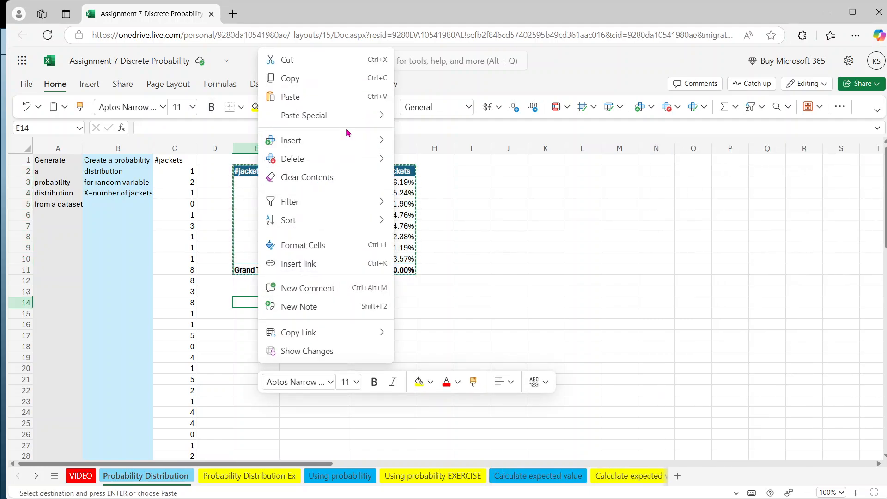
{"action": "mouse_move", "coordinate": [358, 121]}
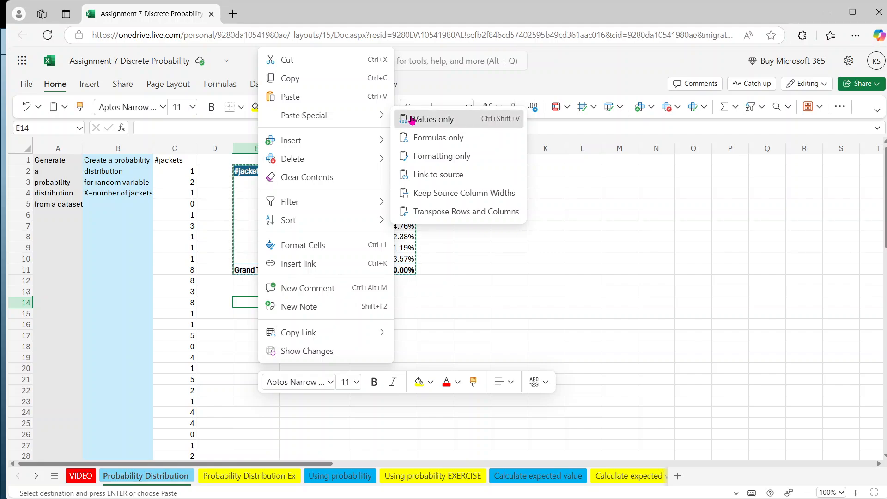
{"action": "left_click", "coordinate": [411, 119]}
{"action": "left_click", "coordinate": [479, 255]}
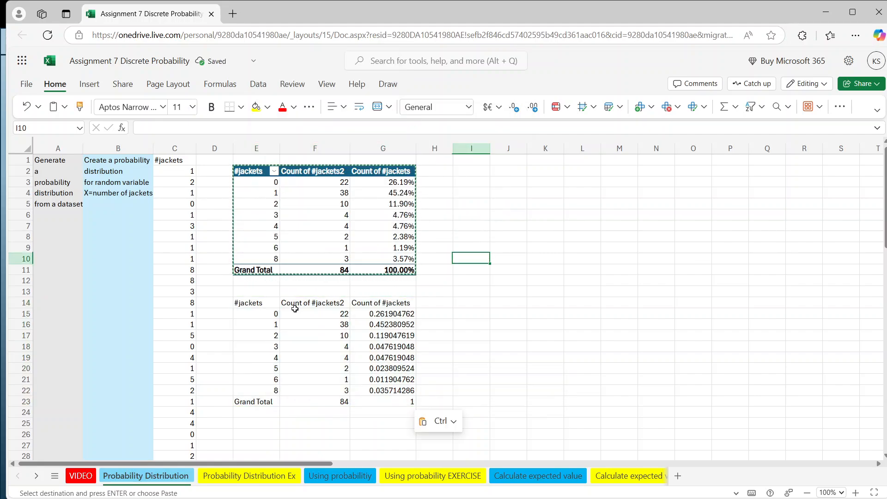
Rename the pasted table's headers to "X=#jackets" in E14 and "N" in F14
{"action": "left_click", "coordinate": [256, 302]}
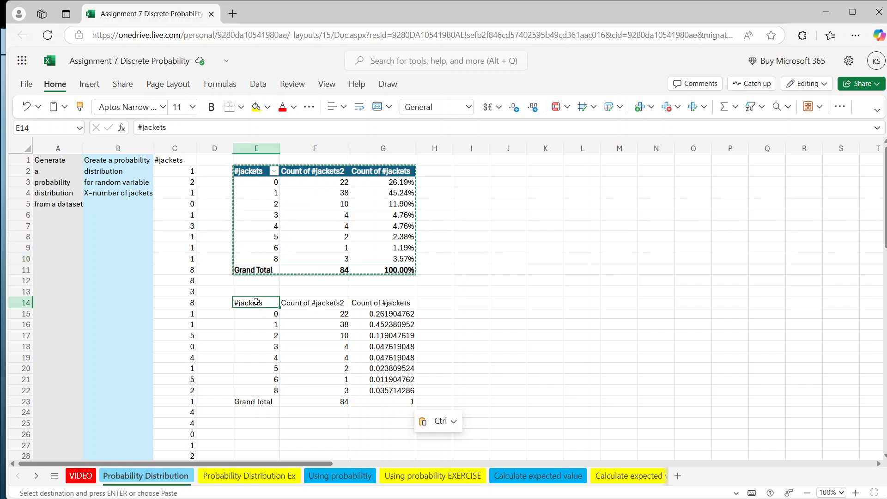
{"action": "left_click", "coordinate": [138, 127]}
{"action": "type", "text": "X="}
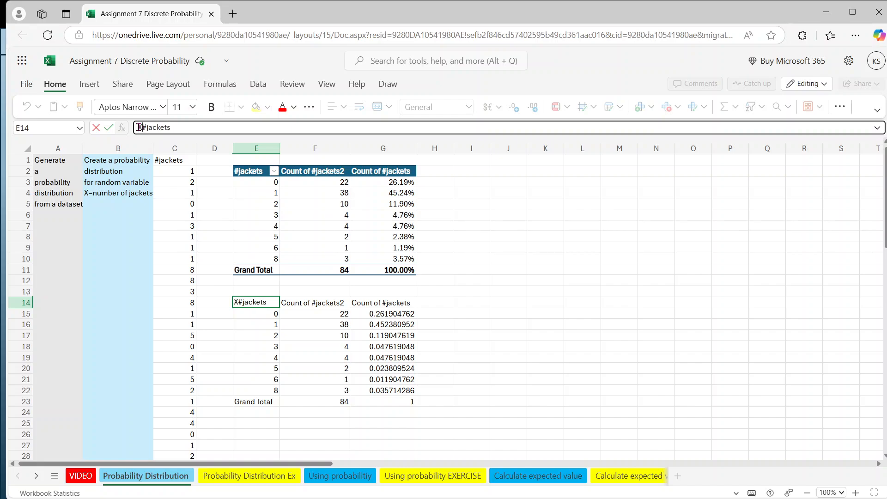
{"action": "left_click", "coordinate": [305, 303]}
{"action": "type", "text": "N"}
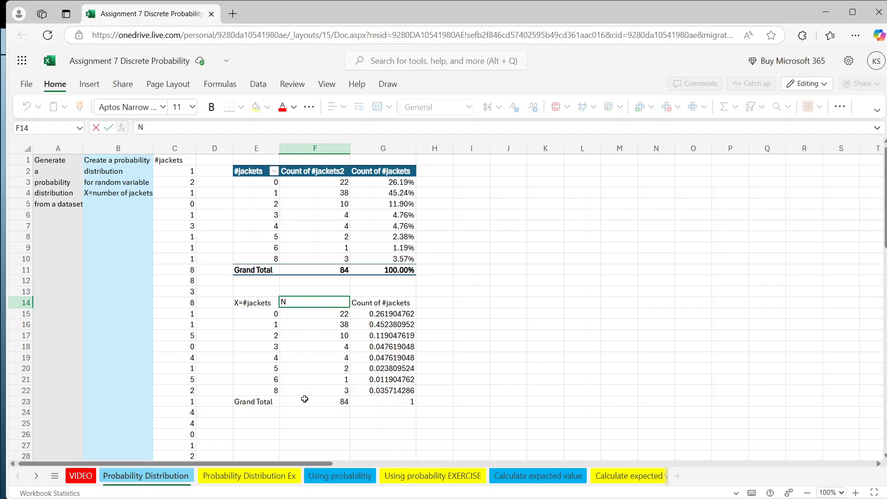
{"action": "left_click_drag", "start_coordinate": [304, 399], "coordinate": [307, 303]}
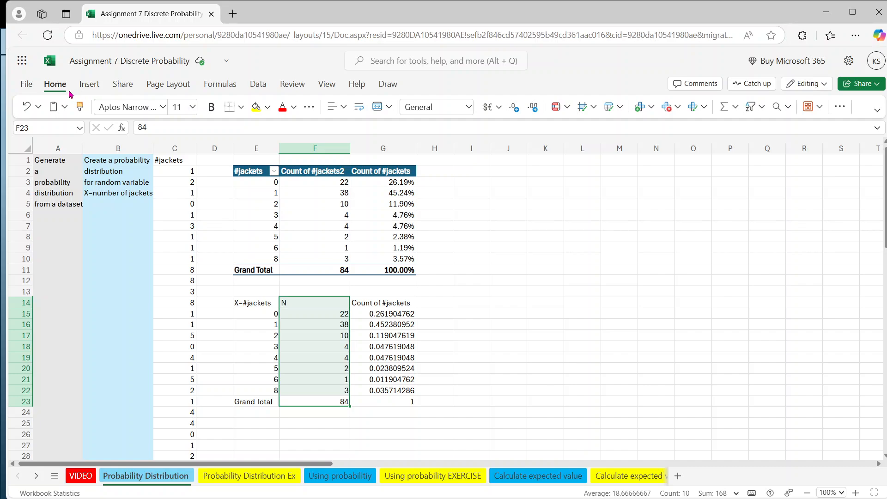
Rename the pasted table's third header in G14 to "Probability"
{"action": "left_click", "coordinate": [380, 303]}
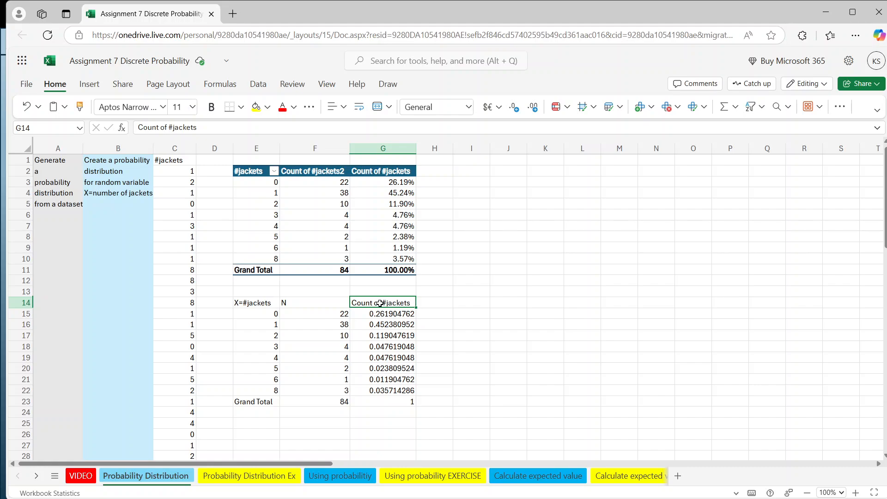
{"action": "left_click", "coordinate": [318, 128]}
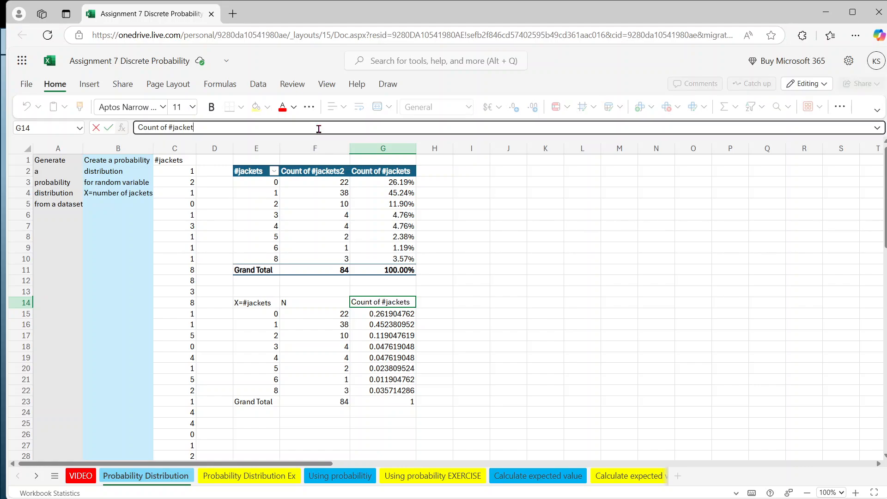
{"action": "key", "text": "BackSpace"}
{"action": "key", "text": "BackSpace"}
{"action": "key", "text": "BackSpace"}
{"action": "key", "text": "BackSpace"}
{"action": "key", "text": "BackSpace"}
{"action": "key", "text": "BackSpace"}
{"action": "key", "text": "BackSpace"}
{"action": "key", "text": "BackSpace"}
{"action": "key", "text": "BackSpace"}
{"action": "key", "text": "BackSpace"}
{"action": "key", "text": "BackSpace"}
{"action": "key", "text": "BackSpace"}
{"action": "key", "text": "BackSpace"}
{"action": "key", "text": "BackSpace"}
{"action": "key", "text": "BackSpace"}
{"action": "key", "text": "BackSpace"}
{"action": "type", "text": "Probabil"}
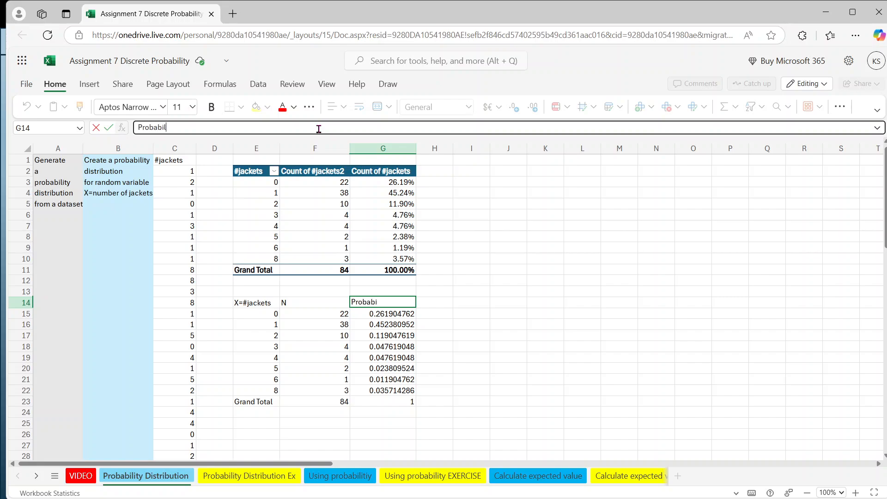
{"action": "type", "text": "ity"}
{"action": "key", "text": "Return"}
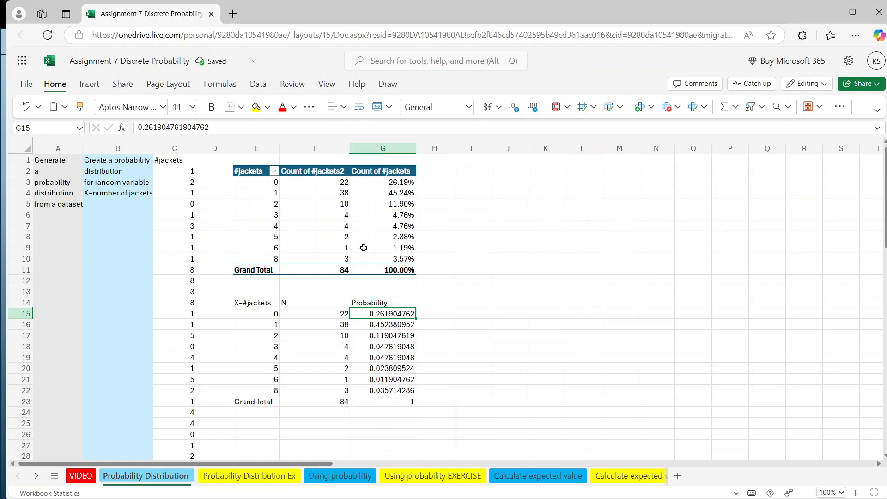
Format the probabilities in G15:G23 as Number with 2 decimal places
{"action": "left_click_drag", "start_coordinate": [376, 397], "coordinate": [377, 315]}
{"action": "right_click", "coordinate": [377, 316]}
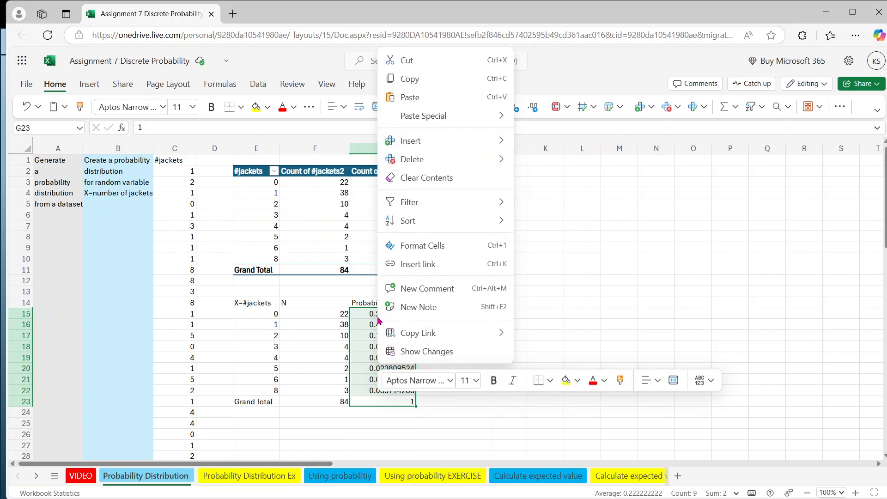
{"action": "mouse_move", "coordinate": [448, 156]}
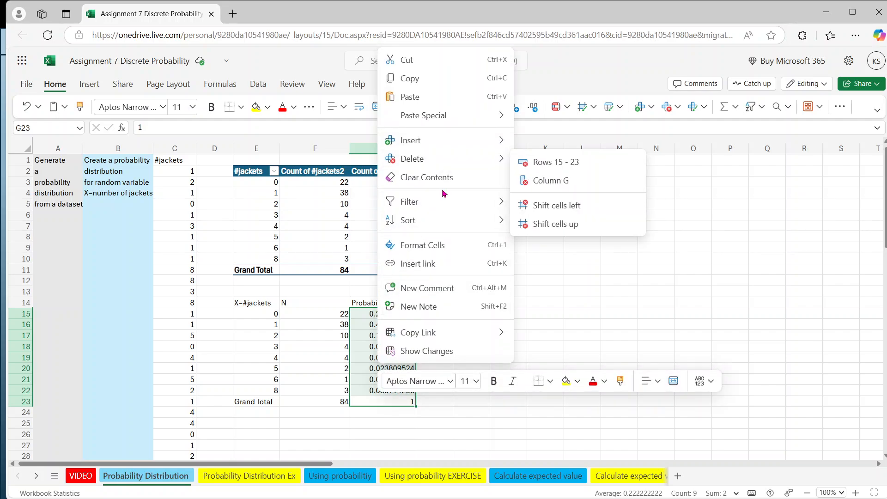
{"action": "left_click", "coordinate": [439, 246]}
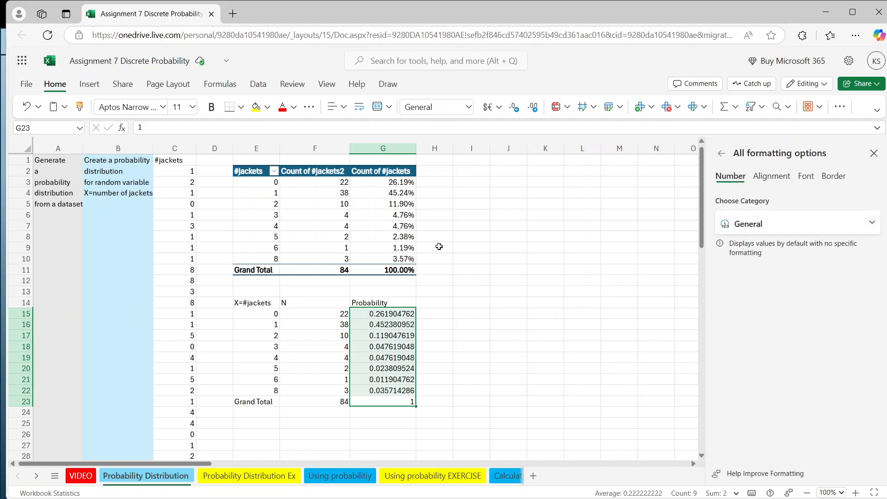
{"action": "left_click", "coordinate": [755, 230]}
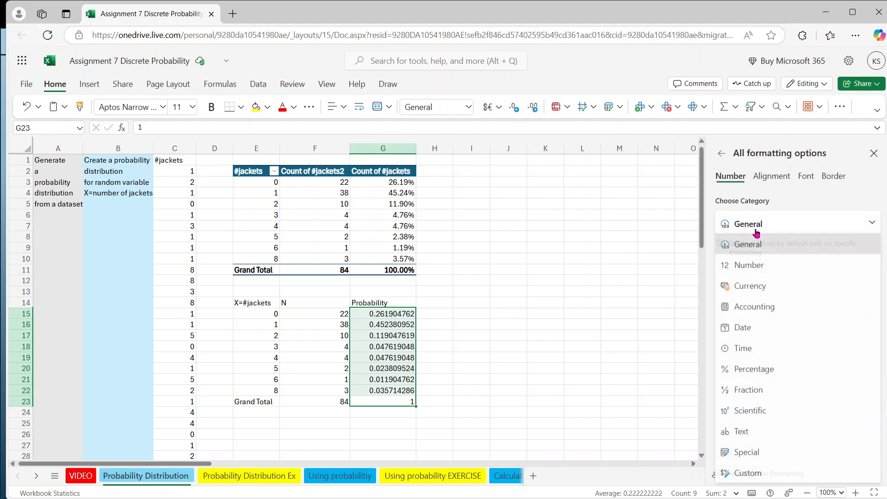
{"action": "left_click", "coordinate": [748, 264]}
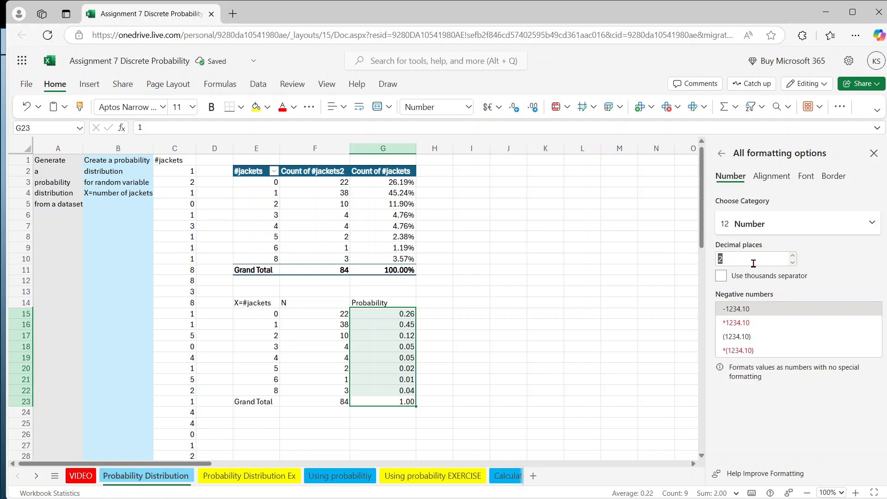
{"action": "left_click", "coordinate": [555, 328]}
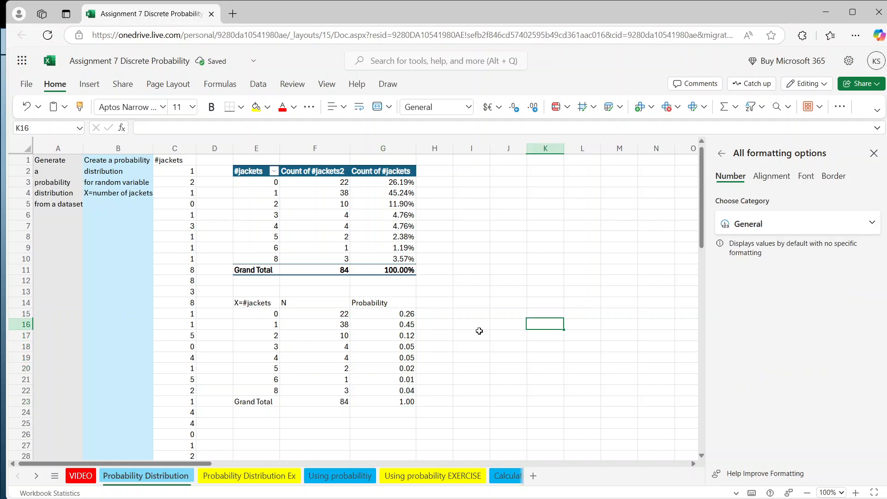
Clear the Grand Total label in E23 and the total count in F23
{"action": "left_click", "coordinate": [263, 405]}
{"action": "key", "text": "BackSpace"}
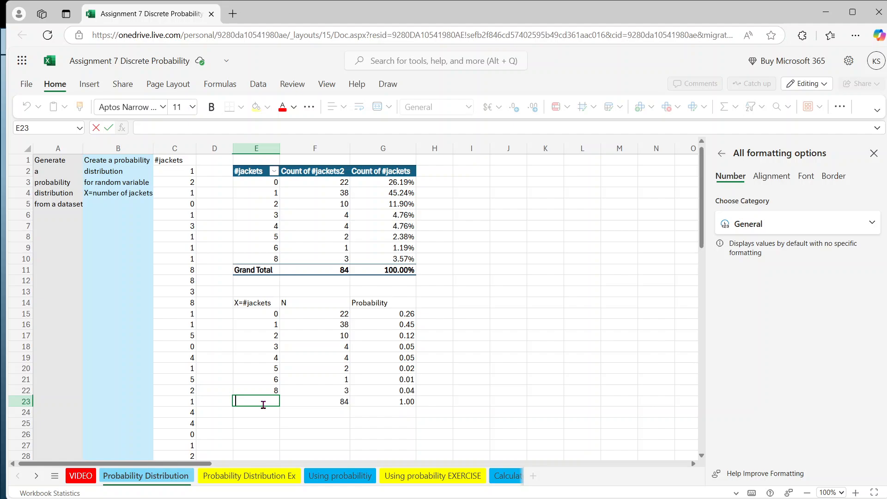
{"action": "left_click", "coordinate": [298, 403]}
{"action": "key", "text": "BackSpace"}
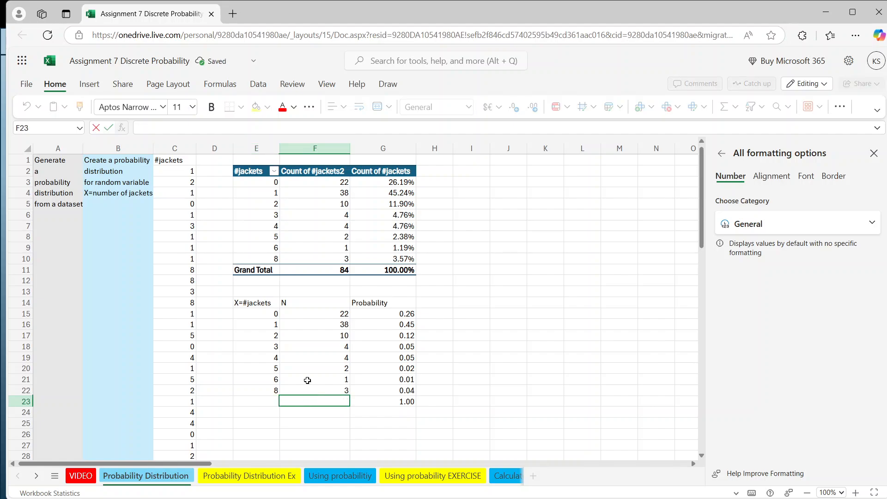
Clear the N column in F14:F22 and the probability total in G23
{"action": "left_click_drag", "start_coordinate": [313, 305], "coordinate": [315, 393]}
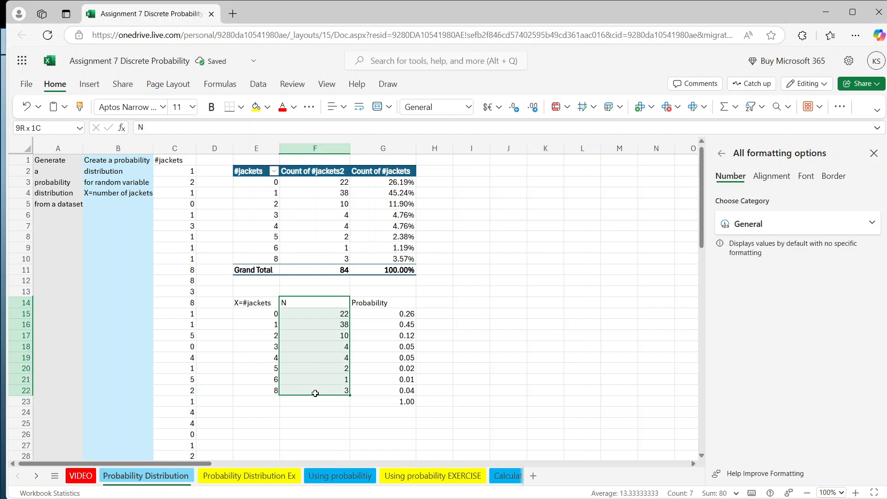
{"action": "key", "text": "BackSpace"}
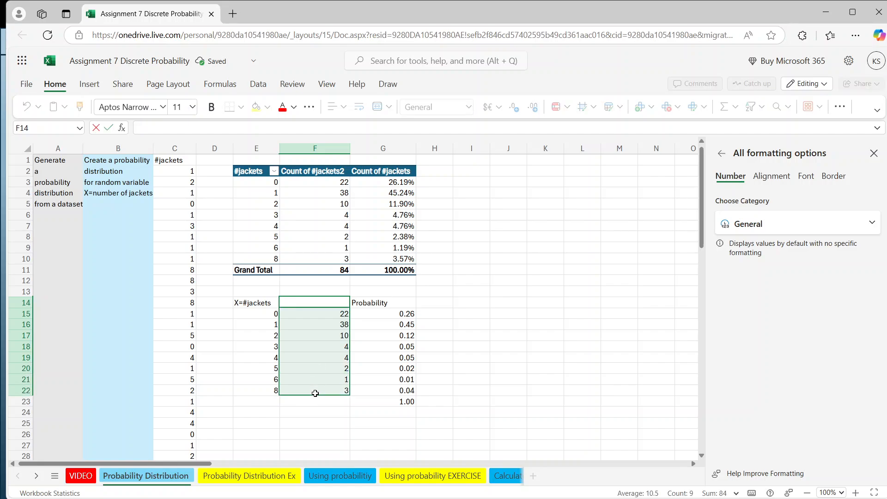
{"action": "right_click", "coordinate": [311, 388]}
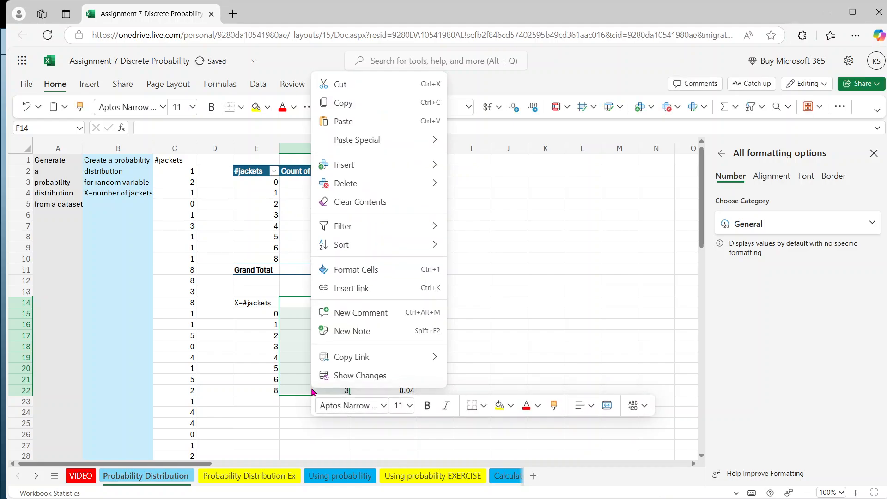
{"action": "left_click", "coordinate": [360, 202]}
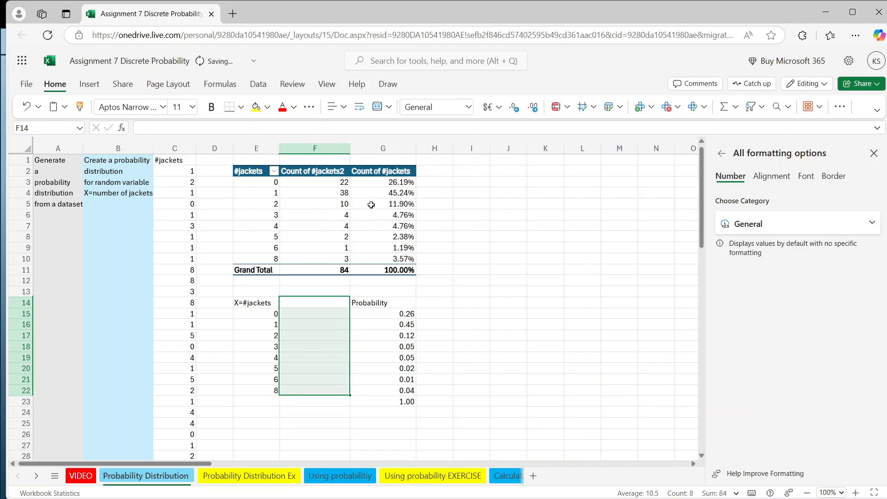
{"action": "left_click", "coordinate": [378, 401]}
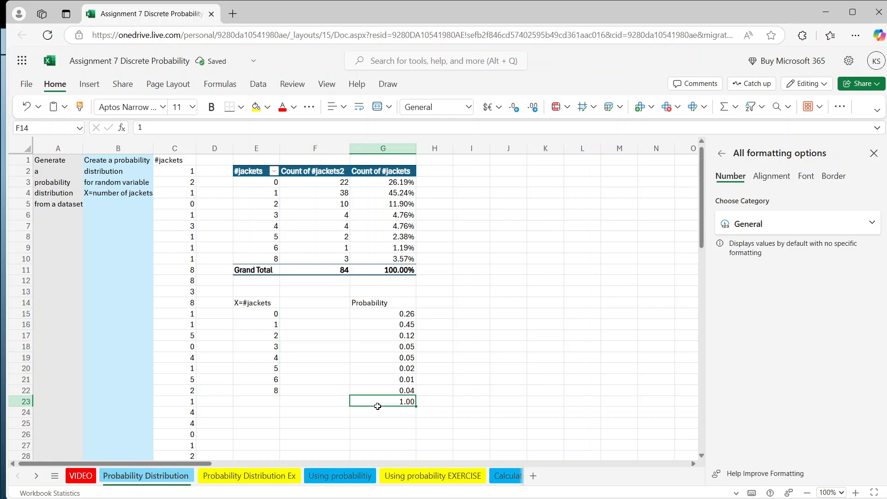
{"action": "key", "text": "BackSpace"}
Move the remaining distribution table from E14:G22 to start at J2
{"action": "left_click_drag", "start_coordinate": [378, 391], "coordinate": [266, 299]}
{"action": "right_click", "coordinate": [266, 298]}
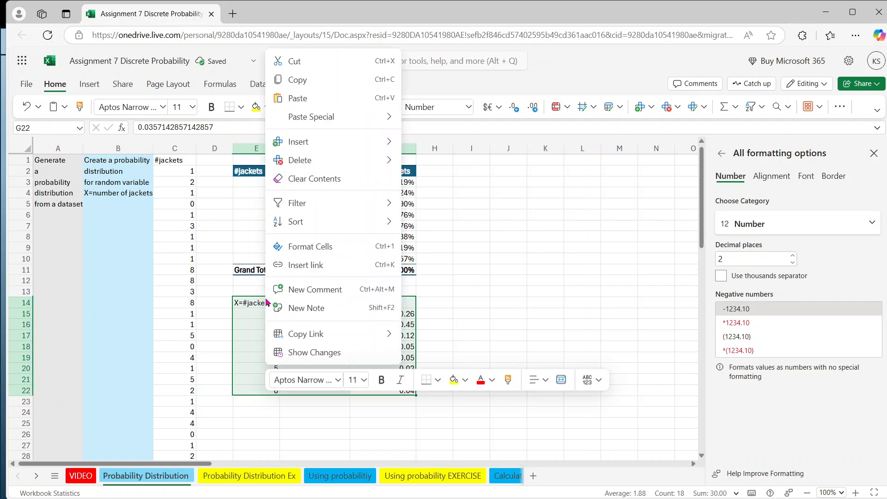
{"action": "left_click", "coordinate": [307, 67]}
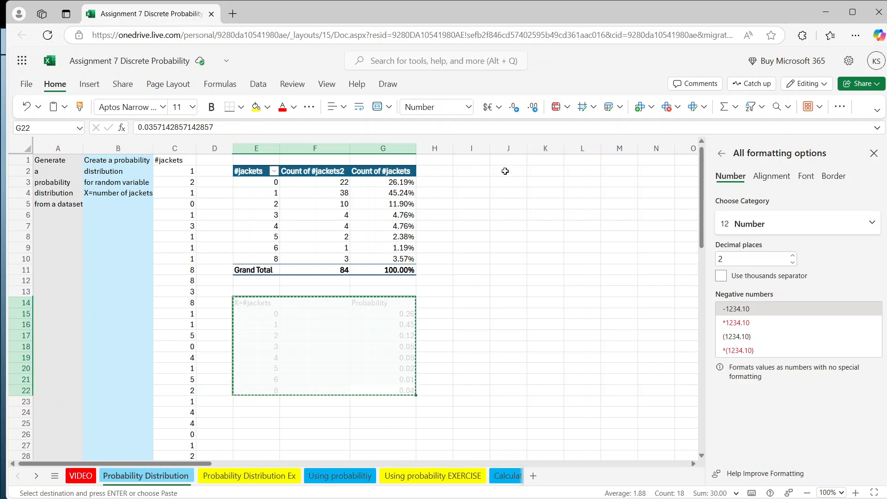
{"action": "left_click", "coordinate": [505, 171]}
{"action": "right_click", "coordinate": [505, 171]}
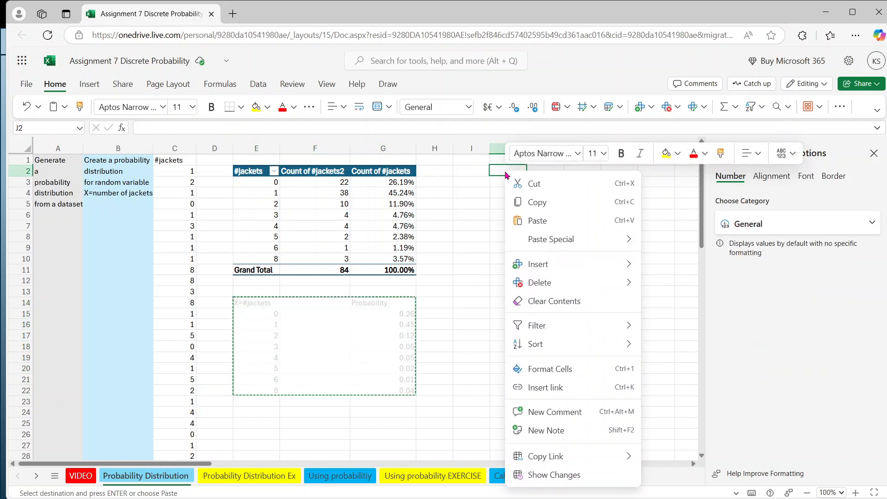
{"action": "left_click", "coordinate": [518, 221]}
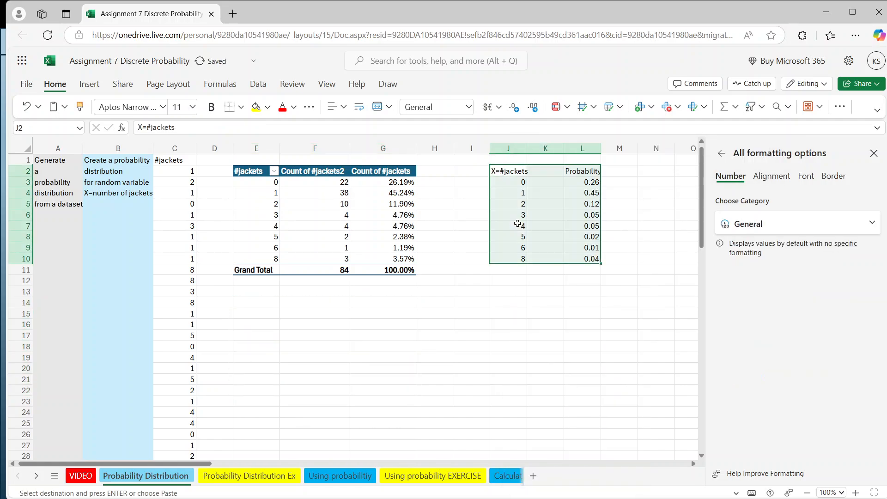
Delete the empty column K between the X=#jackets and Probability columns
{"action": "left_click", "coordinate": [543, 147]}
{"action": "right_click", "coordinate": [544, 147]}
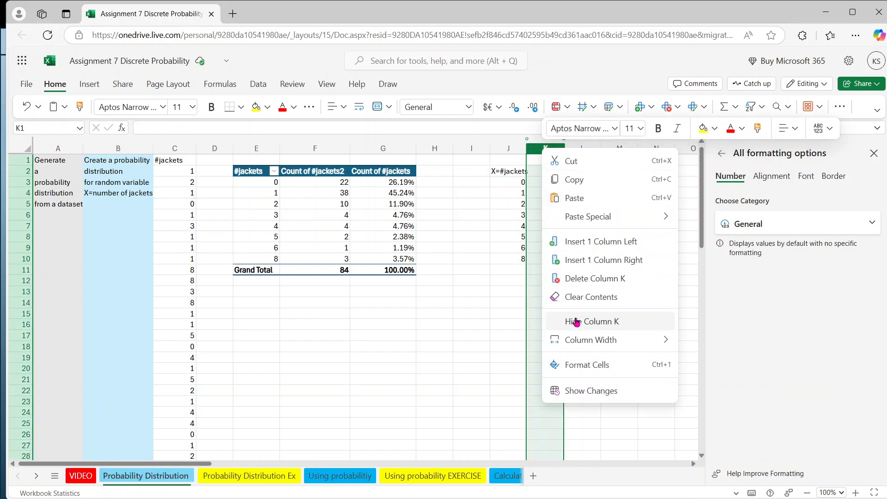
{"action": "left_click", "coordinate": [575, 278]}
{"action": "left_click", "coordinate": [582, 281]}
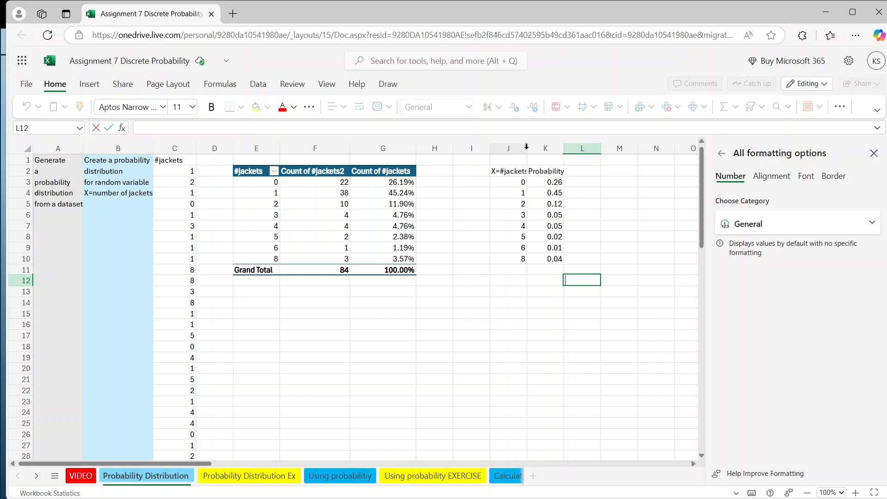
Add an outside border around the distribution table in J2:K10
{"action": "left_click_drag", "start_coordinate": [547, 259], "coordinate": [511, 171]}
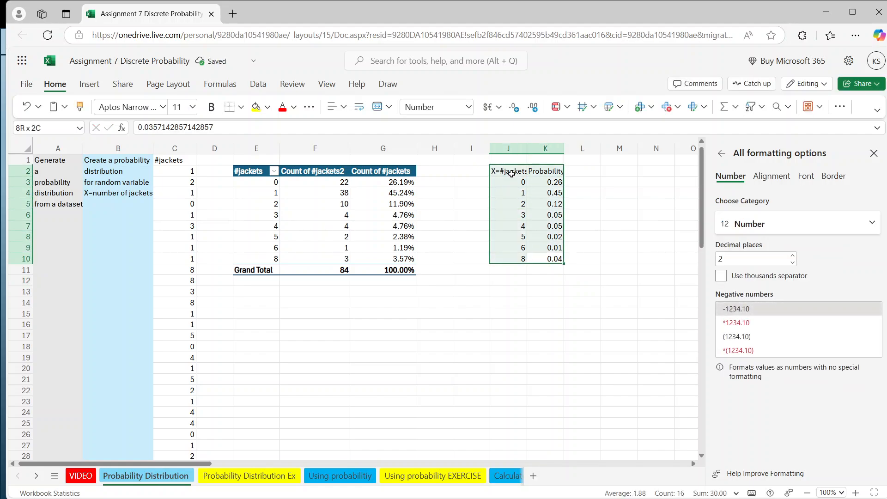
{"action": "left_click", "coordinate": [241, 107]}
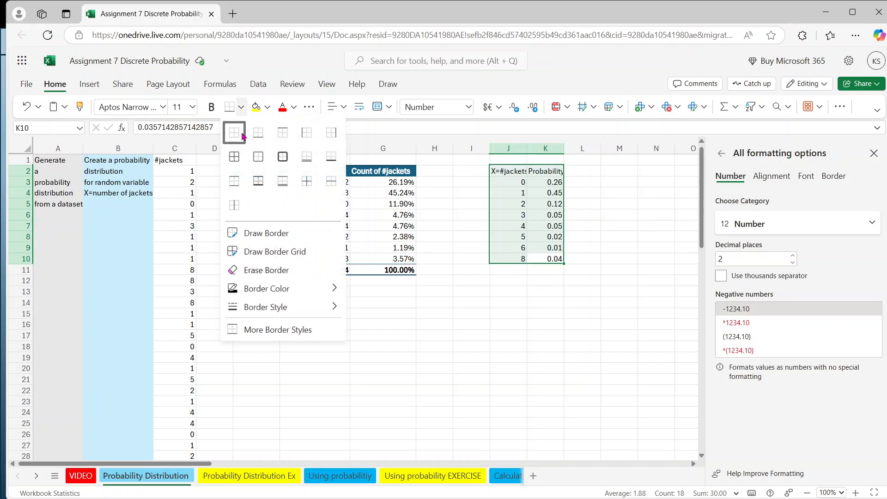
{"action": "left_click", "coordinate": [259, 156]}
{"action": "left_click", "coordinate": [516, 356]}
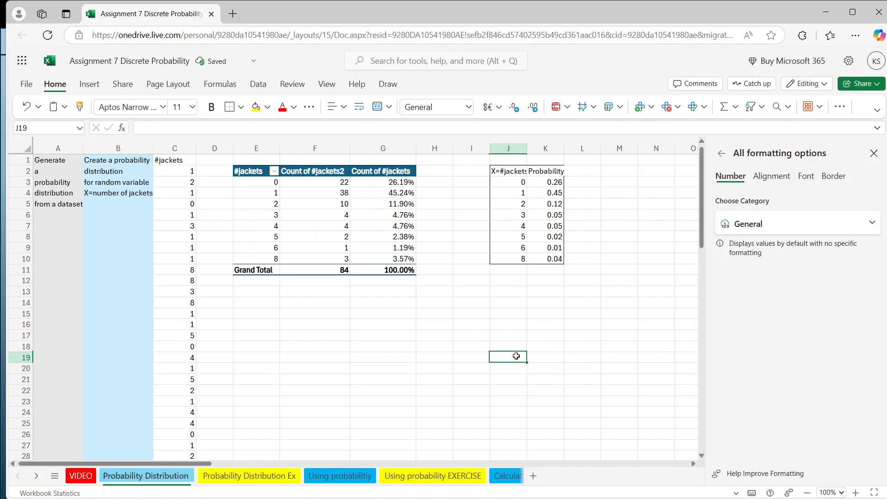
Delete columns E through H, which hold the PivotTable
{"action": "left_click", "coordinate": [403, 140]}
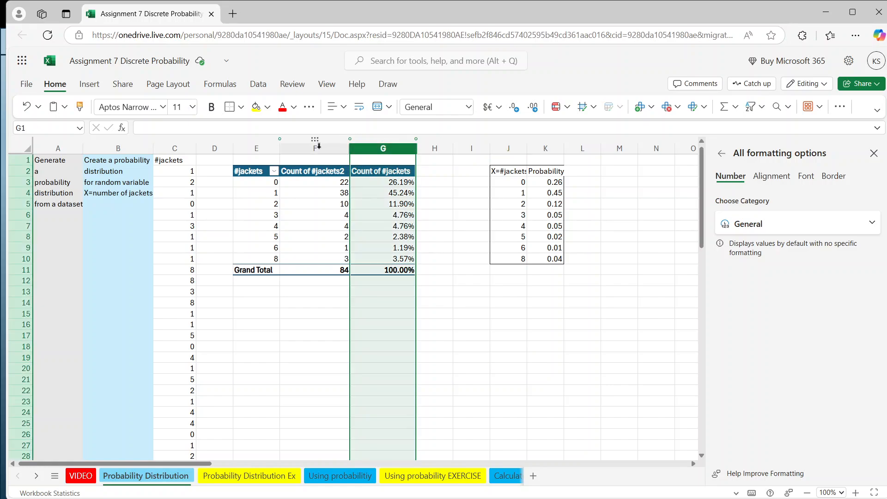
{"action": "right_click", "coordinate": [265, 157]}
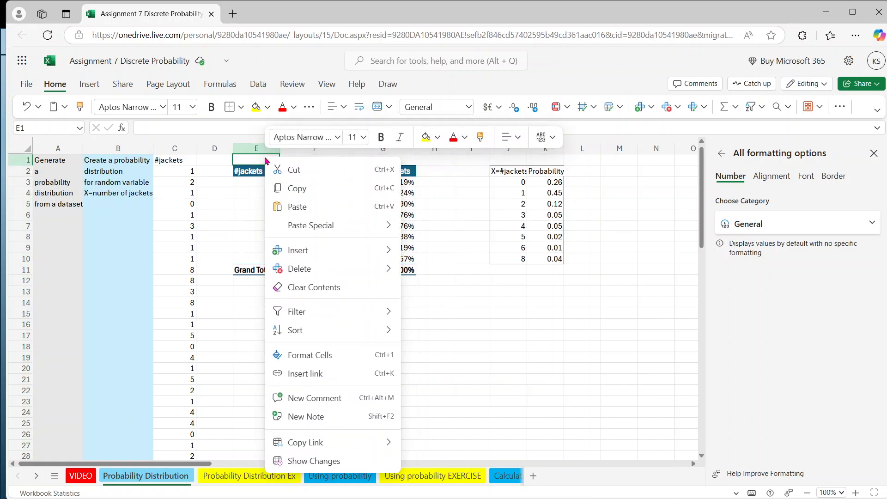
{"action": "left_click", "coordinate": [256, 156]}
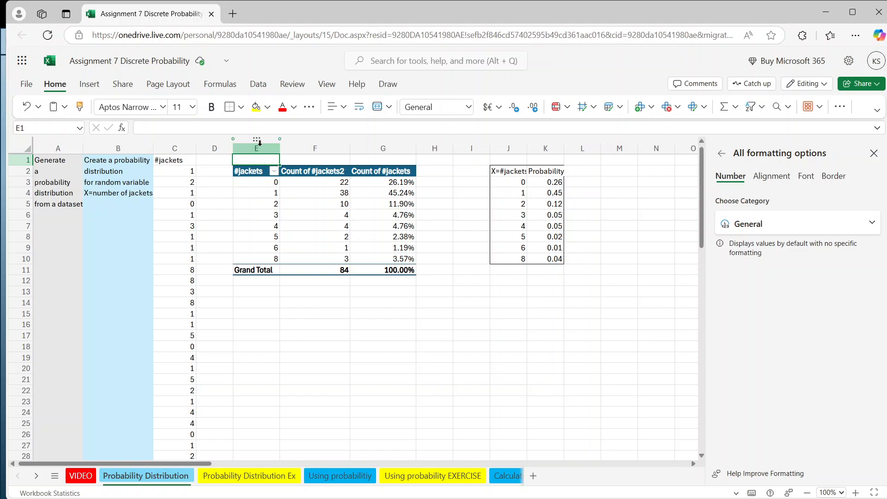
{"action": "left_click_drag", "start_coordinate": [257, 148], "coordinate": [432, 148]}
{"action": "right_click", "coordinate": [430, 166]}
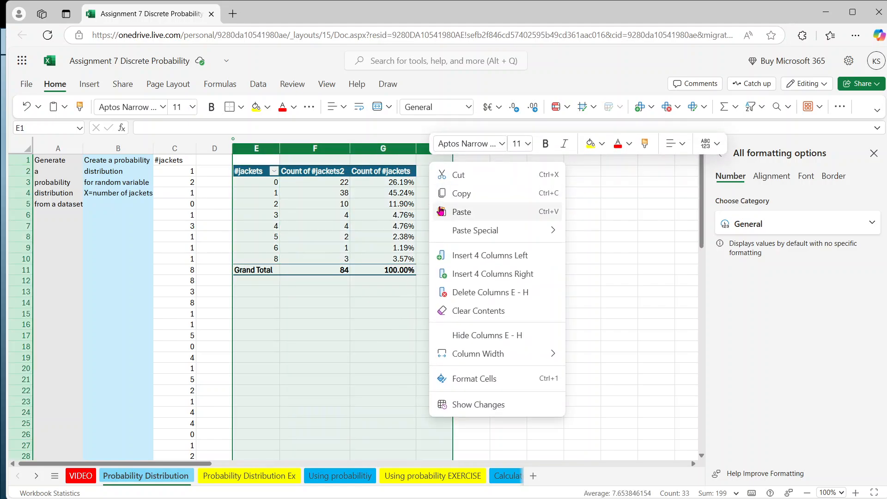
{"action": "left_click", "coordinate": [461, 292]}
{"action": "left_click", "coordinate": [461, 298]}
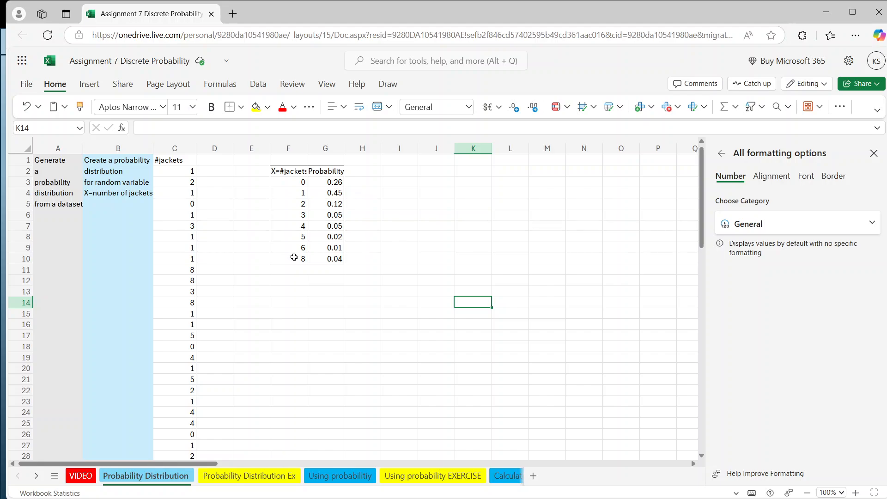
Move the table's last row, for 8 jackets, from F10:G10 down one row to F11:G11
{"action": "left_click_drag", "start_coordinate": [291, 258], "coordinate": [323, 259]}
{"action": "right_click", "coordinate": [323, 259]}
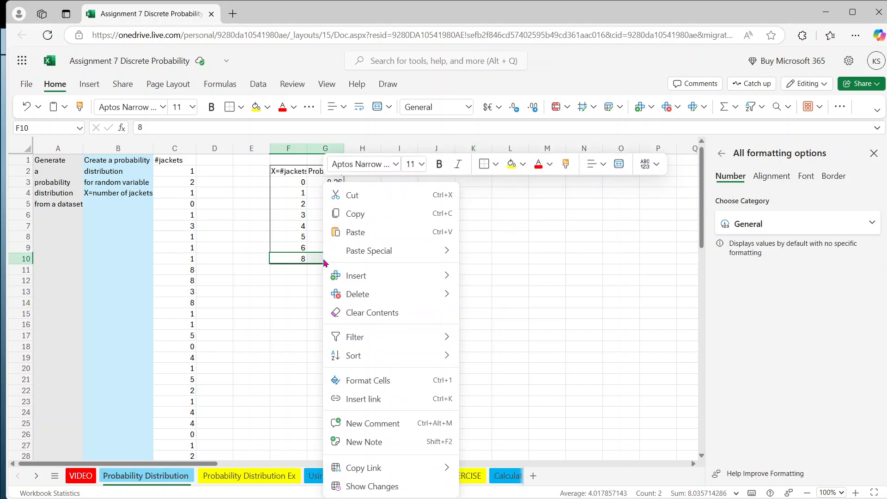
{"action": "left_click", "coordinate": [354, 188]}
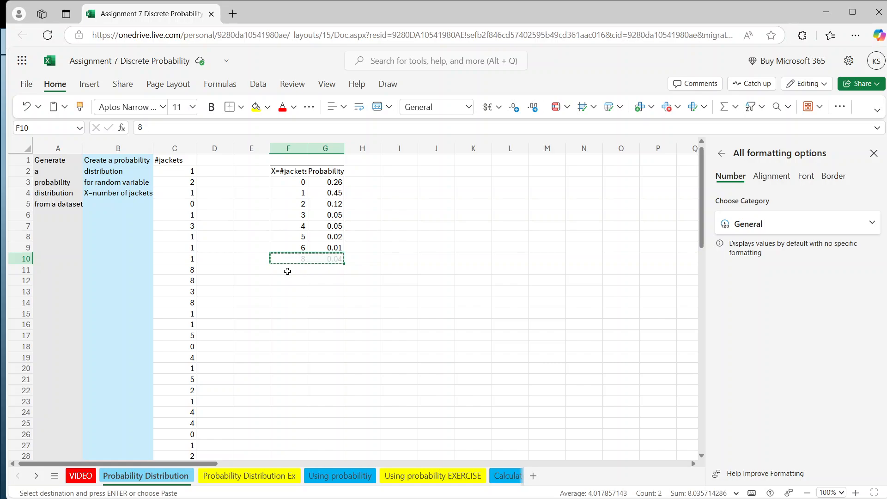
{"action": "left_click_drag", "start_coordinate": [288, 271], "coordinate": [311, 271]}
{"action": "right_click", "coordinate": [315, 271]}
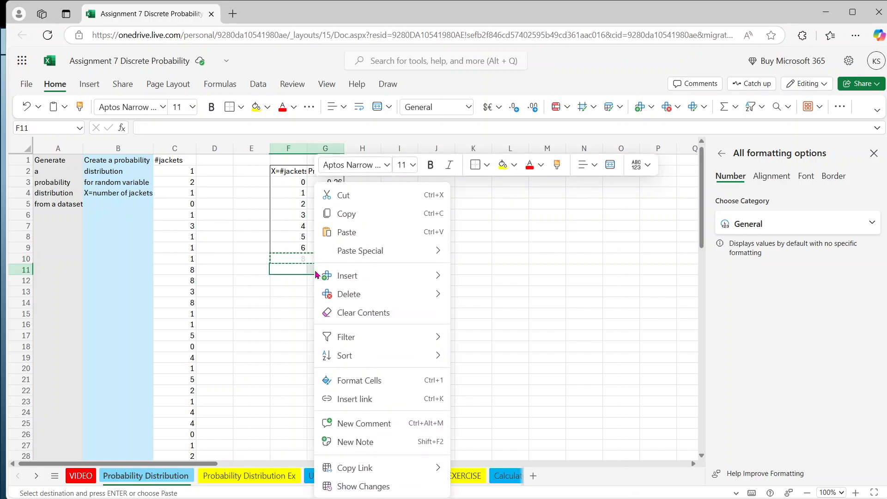
{"action": "left_click", "coordinate": [326, 233]}
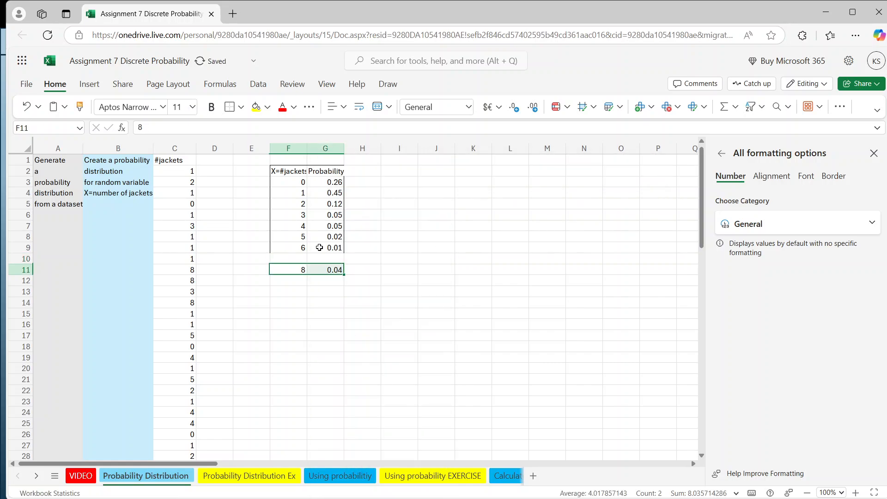
Fill the gap row of the jackets table with X value 7 in F10 and probability 0 in G10
{"action": "left_click", "coordinate": [291, 260]}
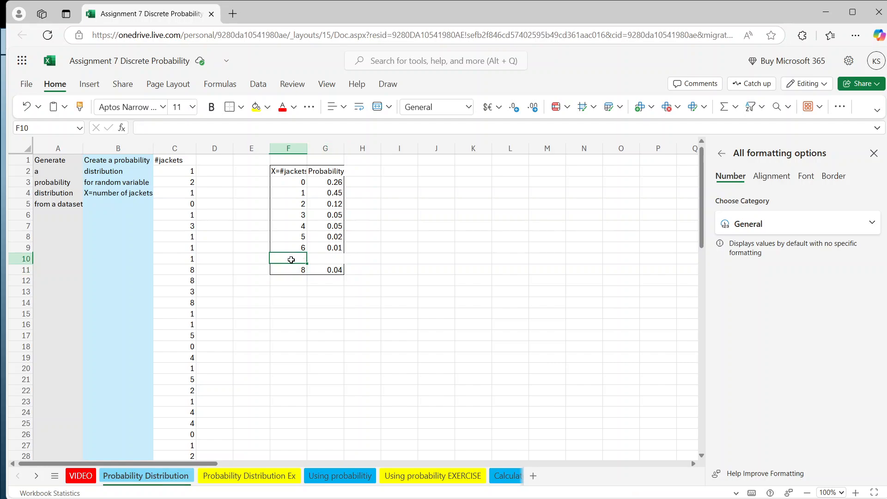
{"action": "type", "text": "7"}
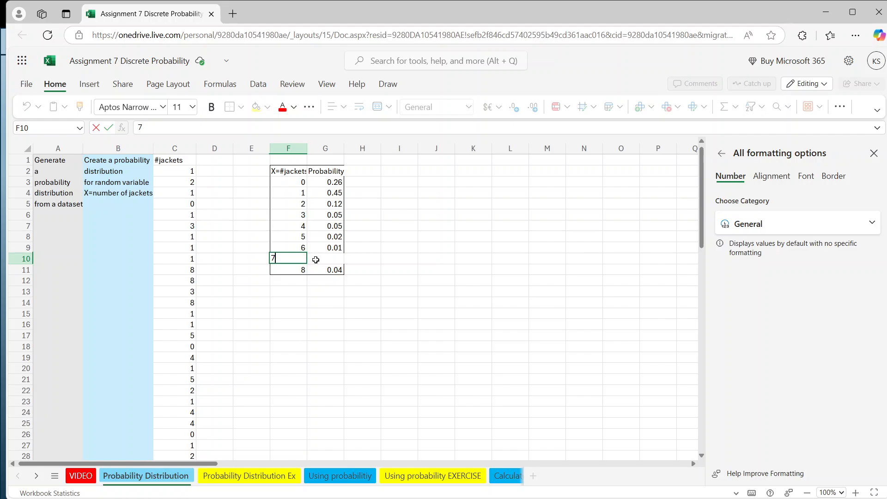
{"action": "left_click", "coordinate": [314, 260]}
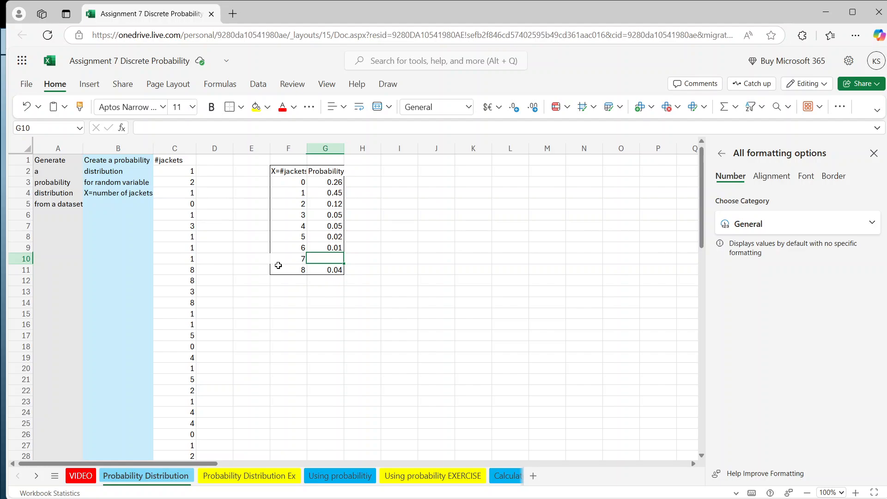
{"action": "type", "text": "0"}
{"action": "left_click", "coordinate": [347, 283]}
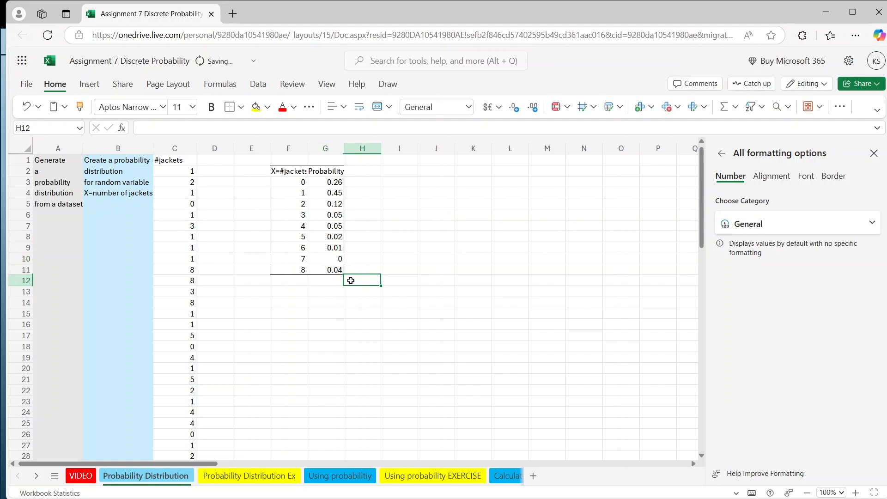
{"action": "left_click_drag", "start_coordinate": [273, 259], "coordinate": [323, 262]}
{"action": "left_click", "coordinate": [401, 327]}
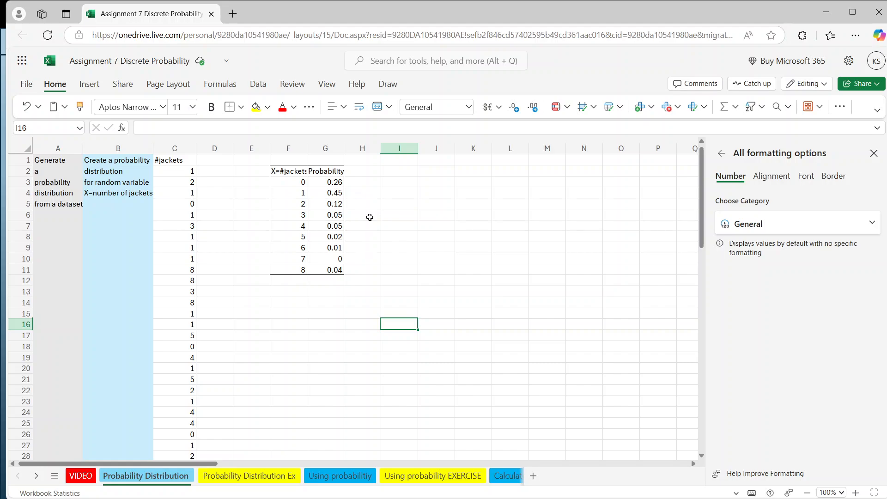
{"action": "type", "text": "/"}
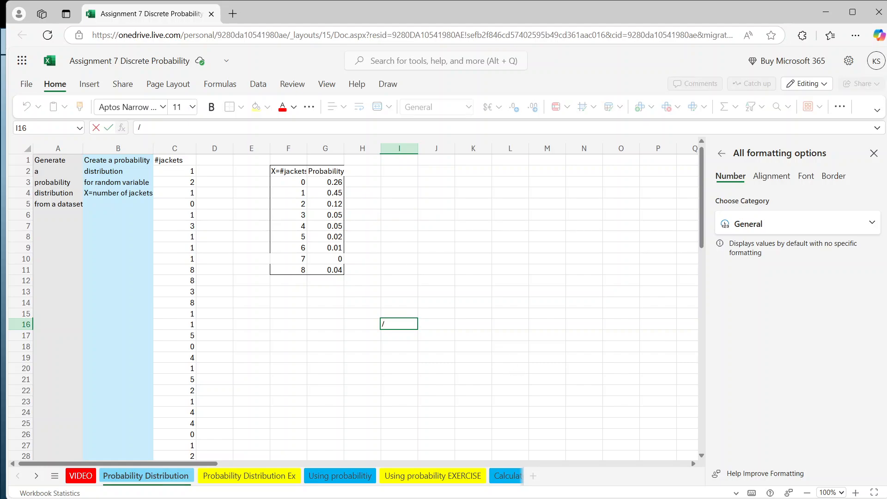
{"action": "key", "text": "Escape"}
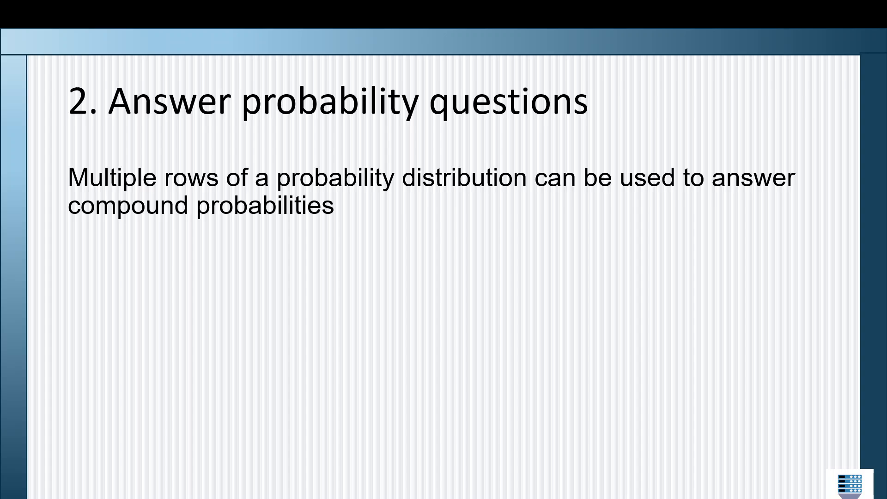
{"action": "left_click_drag", "start_coordinate": [200, 238], "coordinate": [226, 411]}
{"action": "mouse_move", "coordinate": [254, 285]}
{"action": "left_mouse_down"}
{"action": "mouse_move", "coordinate": [166, 277]}
{"action": "mouse_move", "coordinate": [167, 266]}
{"action": "mouse_move", "coordinate": [155, 274]}
{"action": "left_mouse_up"}
{"action": "mouse_move", "coordinate": [222, 269]}
{"action": "left_mouse_down"}
{"action": "mouse_move", "coordinate": [220, 254]}
{"action": "mouse_move", "coordinate": [238, 272]}
{"action": "left_mouse_up"}
{"action": "mouse_move", "coordinate": [253, 255]}
{"action": "left_mouse_down"}
{"action": "mouse_move", "coordinate": [259, 268]}
{"action": "mouse_move", "coordinate": [245, 269]}
{"action": "left_mouse_up"}
{"action": "left_click_drag", "start_coordinate": [274, 248], "coordinate": [285, 278]}
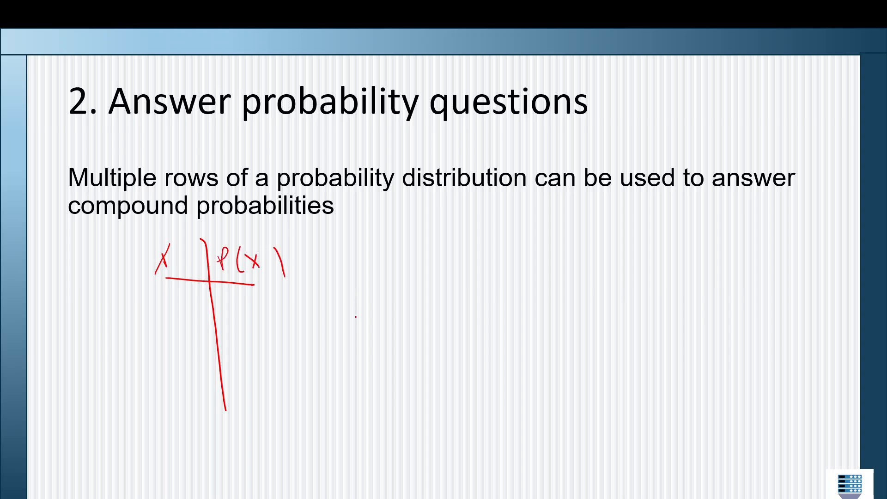
{"action": "left_click_drag", "start_coordinate": [354, 290], "coordinate": [360, 325]}
{"action": "mouse_move", "coordinate": [353, 292]}
{"action": "left_mouse_down"}
{"action": "mouse_move", "coordinate": [353, 306]}
{"action": "mouse_move", "coordinate": [374, 325]}
{"action": "mouse_move", "coordinate": [404, 318]}
{"action": "left_mouse_up"}
{"action": "left_click_drag", "start_coordinate": [391, 309], "coordinate": [457, 311]}
{"action": "left_click", "coordinate": [446, 306]}
{"action": "left_click_drag", "start_coordinate": [454, 292], "coordinate": [459, 313]}
{"action": "mouse_move", "coordinate": [478, 308]}
{"action": "left_mouse_down"}
{"action": "mouse_move", "coordinate": [487, 305]}
{"action": "mouse_move", "coordinate": [476, 311]}
{"action": "left_mouse_up"}
{"action": "left_click_drag", "start_coordinate": [489, 312], "coordinate": [494, 304]}
{"action": "left_click", "coordinate": [499, 305]}
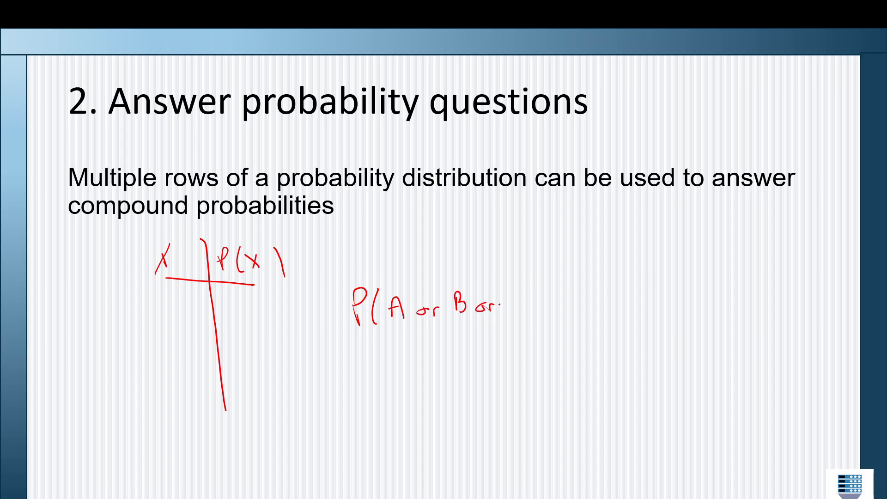
{"action": "left_click_drag", "start_coordinate": [568, 271], "coordinate": [578, 310]}
{"action": "mouse_move", "coordinate": [448, 361]}
{"action": "left_mouse_down"}
{"action": "mouse_move", "coordinate": [458, 360]}
{"action": "mouse_move", "coordinate": [462, 371]}
{"action": "left_mouse_up"}
{"action": "left_click_drag", "start_coordinate": [474, 357], "coordinate": [478, 377]}
{"action": "left_click", "coordinate": [494, 347]}
{"action": "left_click_drag", "start_coordinate": [476, 348], "coordinate": [496, 376]}
{"action": "mouse_move", "coordinate": [502, 373]}
{"action": "left_mouse_down"}
{"action": "mouse_move", "coordinate": [505, 360]}
{"action": "mouse_move", "coordinate": [518, 374]}
{"action": "mouse_move", "coordinate": [552, 354]}
{"action": "left_mouse_up"}
{"action": "mouse_move", "coordinate": [547, 356]}
{"action": "left_mouse_down"}
{"action": "mouse_move", "coordinate": [549, 365]}
{"action": "mouse_move", "coordinate": [565, 365]}
{"action": "left_mouse_up"}
{"action": "left_click_drag", "start_coordinate": [563, 351], "coordinate": [588, 363]}
{"action": "left_click_drag", "start_coordinate": [588, 347], "coordinate": [591, 364]}
{"action": "mouse_move", "coordinate": [600, 331]}
{"action": "left_mouse_down"}
{"action": "mouse_move", "coordinate": [603, 363]}
{"action": "mouse_move", "coordinate": [632, 346]}
{"action": "mouse_move", "coordinate": [628, 360]}
{"action": "left_mouse_up"}
{"action": "left_click_drag", "start_coordinate": [645, 348], "coordinate": [659, 352]}
{"action": "left_click_drag", "start_coordinate": [668, 350], "coordinate": [671, 351]}
{"action": "left_click_drag", "start_coordinate": [680, 346], "coordinate": [681, 348]}
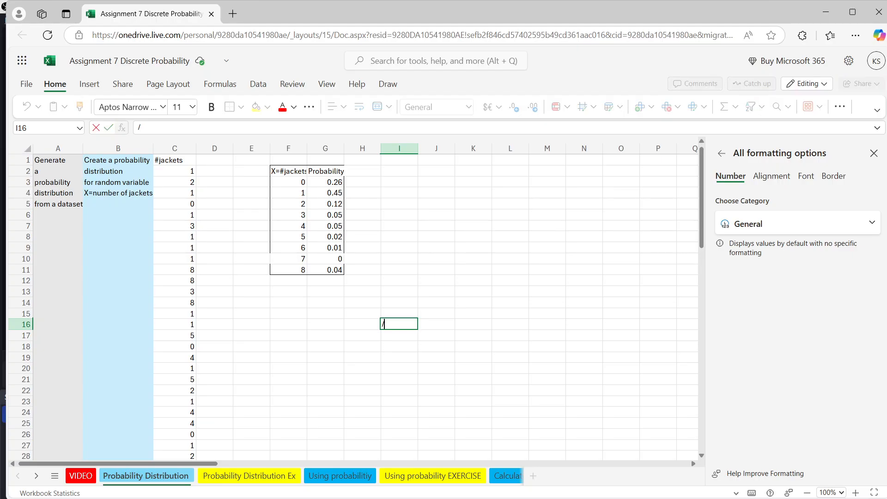
Open the "Using probabilitiy" worksheet and look up the probability that exactly 2 light bulbs are defective in the distribution table
{"action": "left_click", "coordinate": [345, 477]}
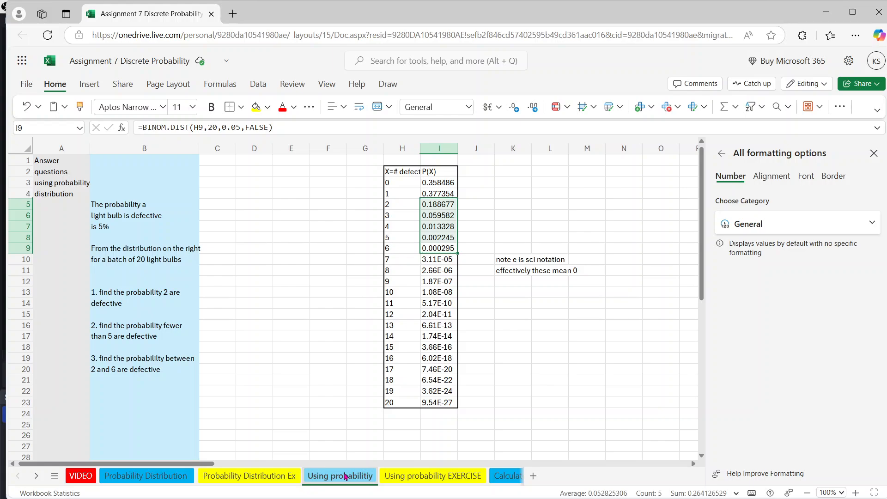
{"action": "left_click", "coordinate": [213, 290]}
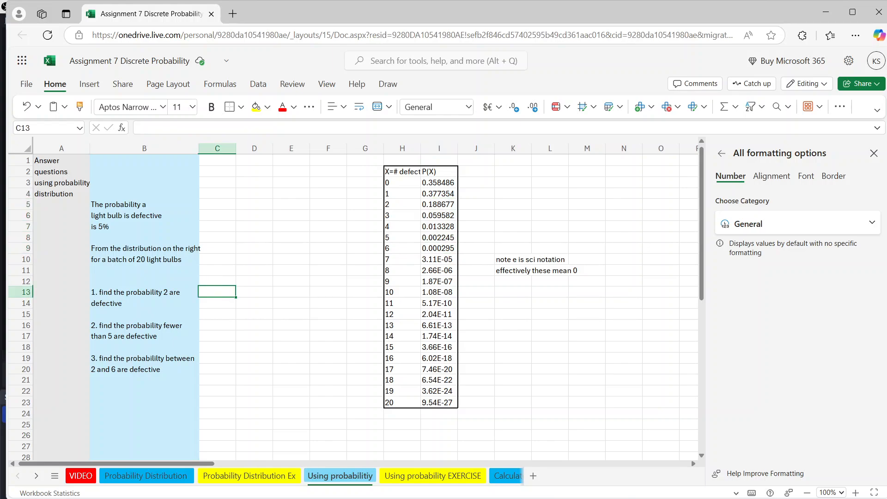
{"action": "mouse_move", "coordinate": [559, 498]}
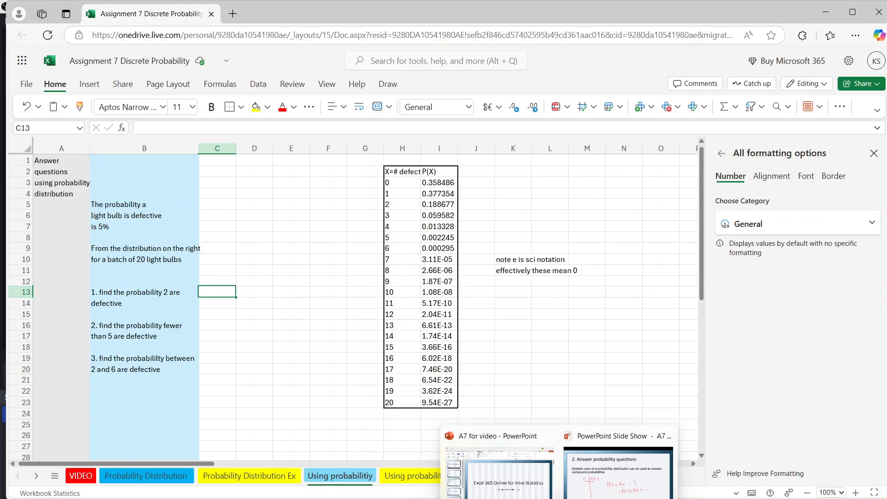
{"action": "mouse_move", "coordinate": [594, 494]}
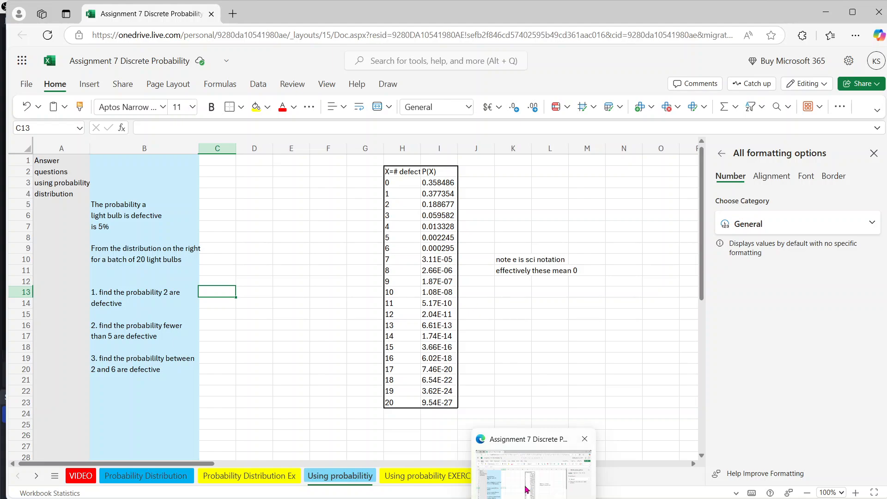
{"action": "left_click", "coordinate": [526, 490]}
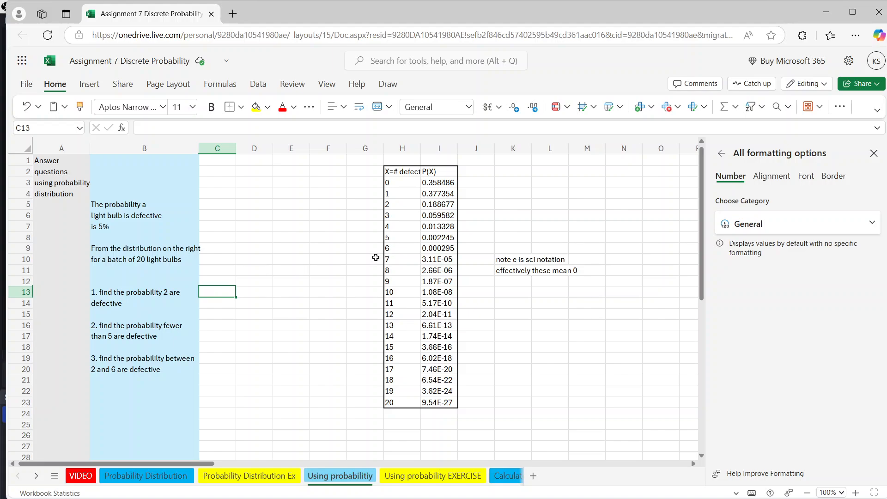
{"action": "left_click", "coordinate": [429, 206]}
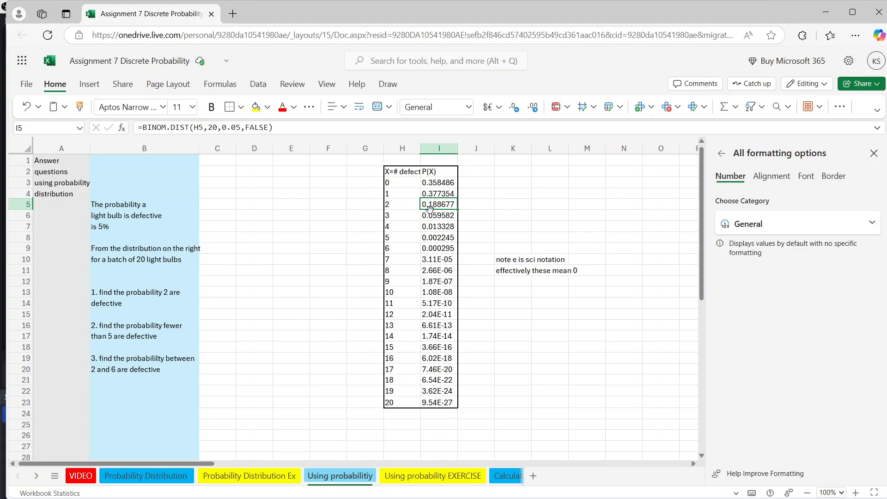
{"action": "left_click", "coordinate": [213, 328]}
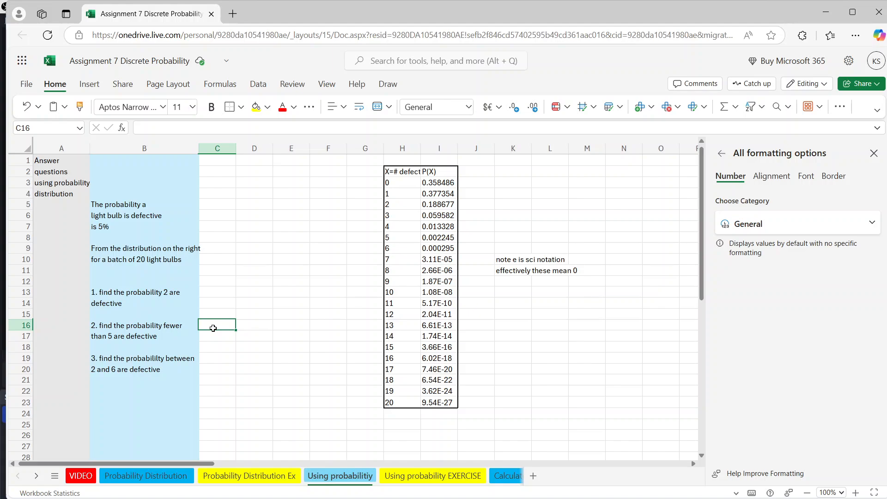
{"action": "left_click", "coordinate": [155, 126]}
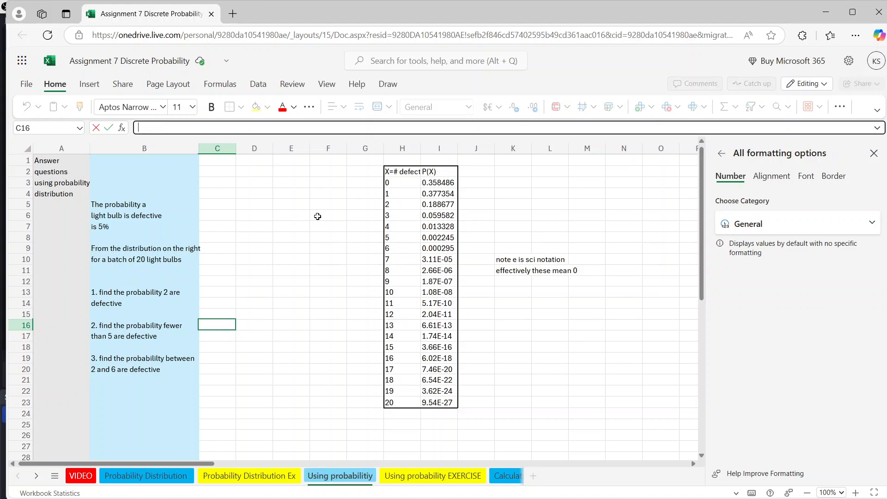
{"action": "left_click_drag", "start_coordinate": [403, 188], "coordinate": [403, 235]}
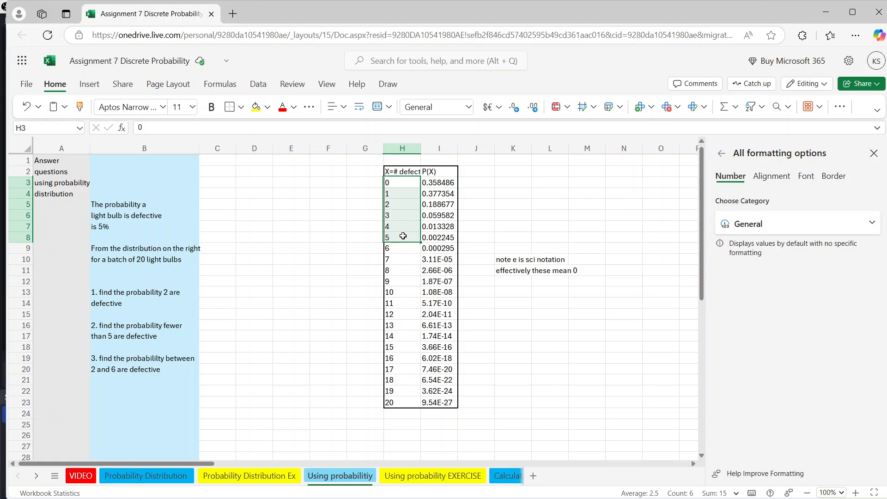
{"action": "key", "text": "Left"}
{"action": "key", "text": "Left"}
{"action": "key", "text": "Left"}
{"action": "key", "text": "Left"}
{"action": "key", "text": "Left"}
{"action": "key", "text": "Down"}
{"action": "key", "text": "Down"}
{"action": "key", "text": "Down"}
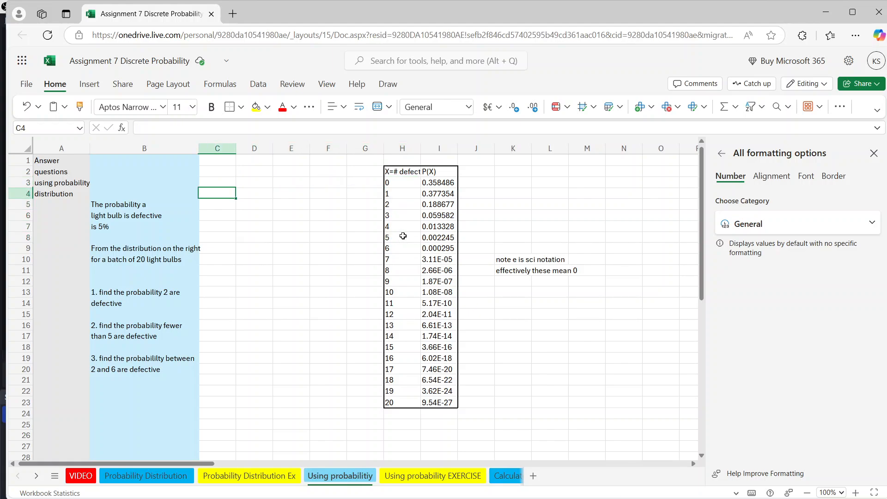
{"action": "key", "text": "Down"}
{"action": "key", "text": "Down"}
{"action": "key", "text": "Down"}
{"action": "key", "text": "Down"}
{"action": "key", "text": "Down"}
{"action": "key", "text": "Down"}
{"action": "key", "text": "Down"}
{"action": "key", "text": "Down"}
{"action": "key", "text": "Down"}
{"action": "key", "text": "Down"}
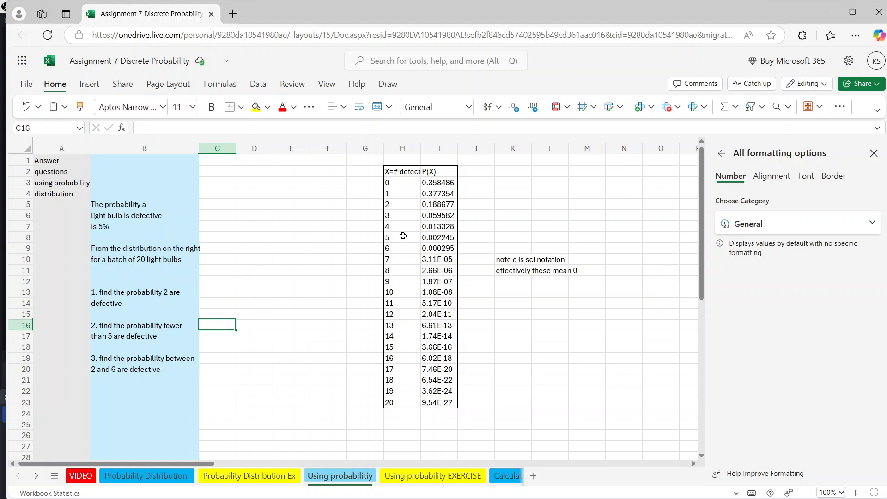
In C16, use SUM over I3:I7 to find the probability that fewer than 5 light bulbs are defective
{"action": "left_click", "coordinate": [300, 126]}
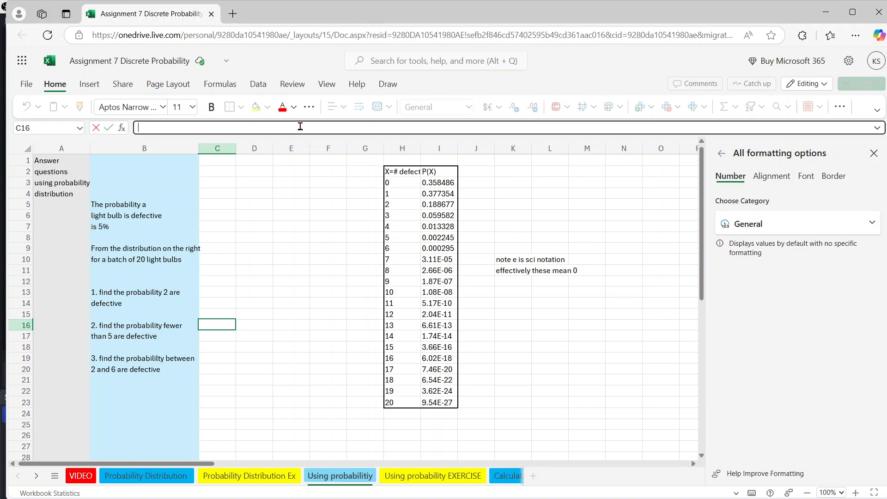
{"action": "type", "text": "="}
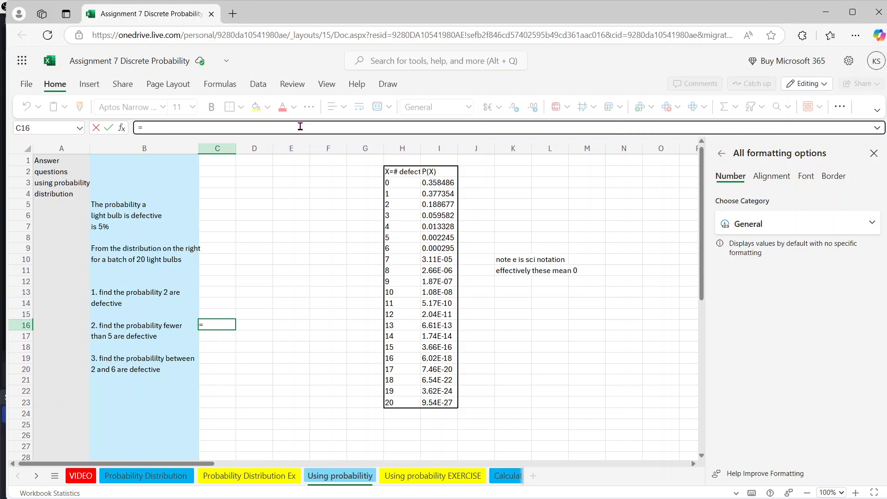
{"action": "type", "text": "sum("}
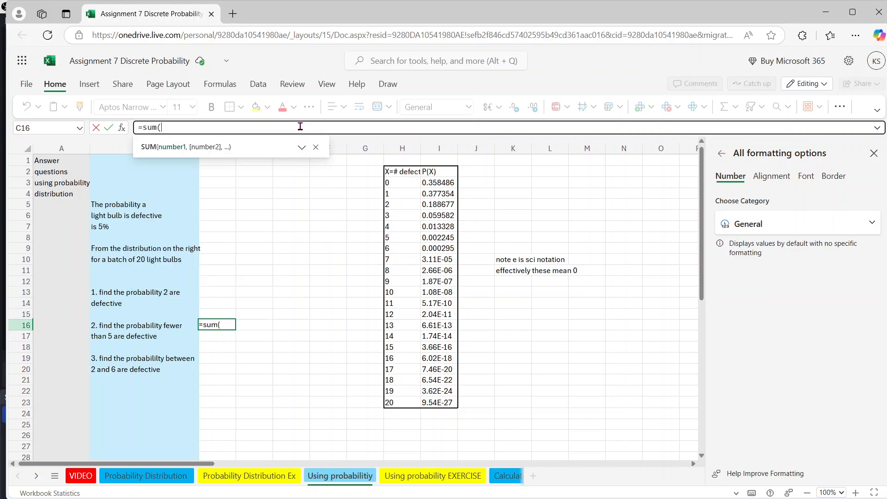
{"action": "left_click_drag", "start_coordinate": [437, 182], "coordinate": [434, 225]}
{"action": "key", "text": "Return"}
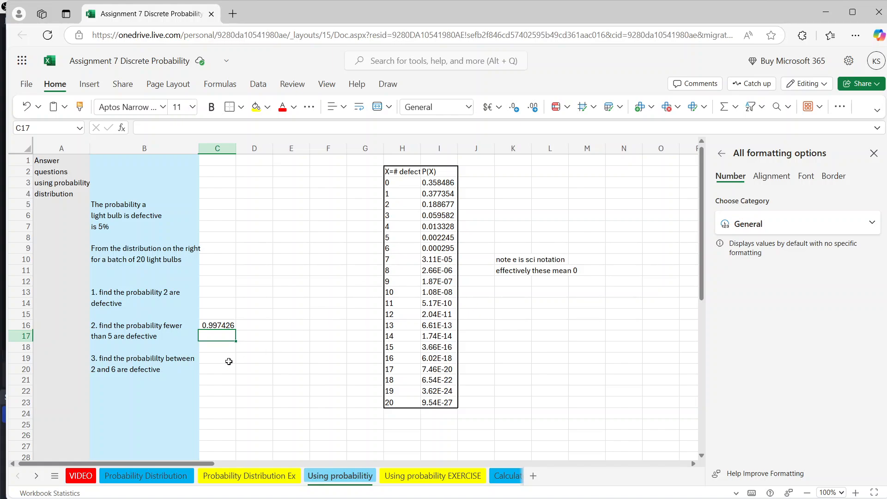
In C19, use SUM over I5:I9 to find the probability that between 2 and 6 light bulbs are defective
{"action": "left_click", "coordinate": [220, 362]}
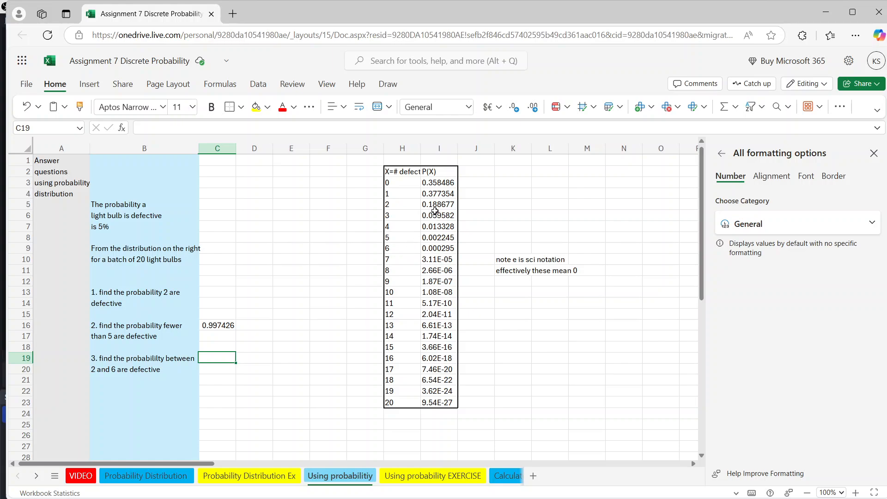
{"action": "left_click", "coordinate": [303, 129]}
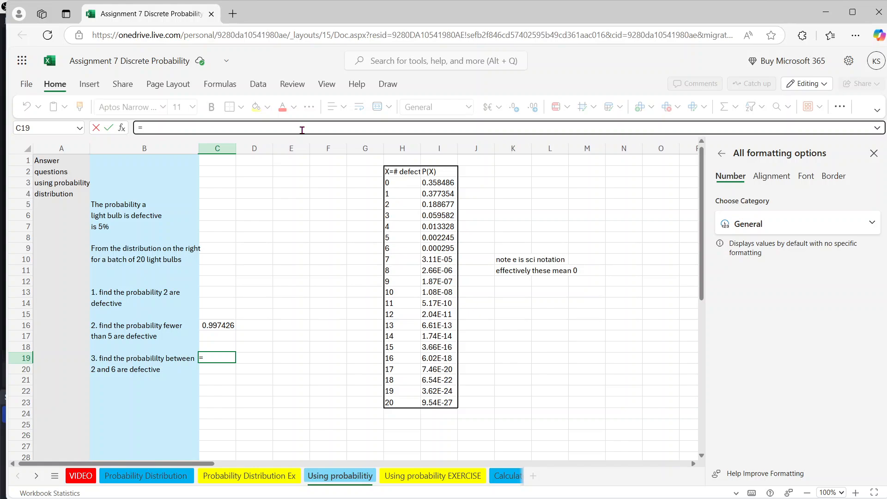
{"action": "type", "text": "sum("}
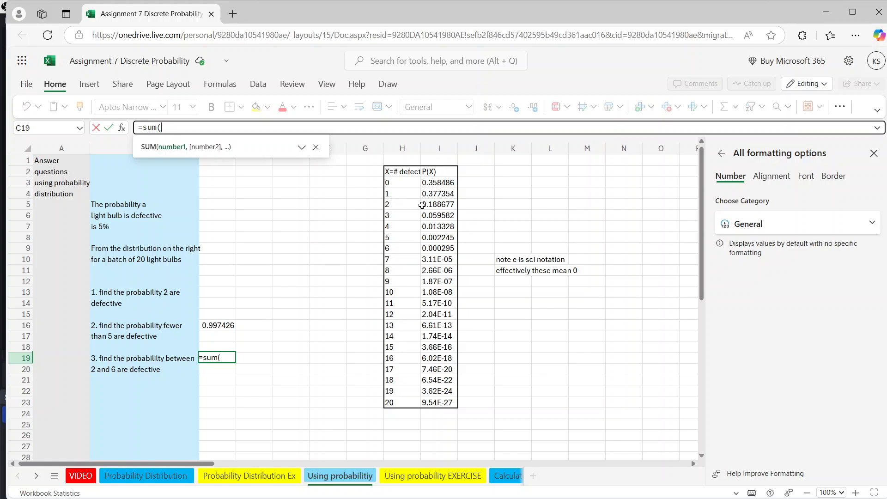
{"action": "left_click_drag", "start_coordinate": [424, 205], "coordinate": [434, 247]}
{"action": "key", "text": "Return"}
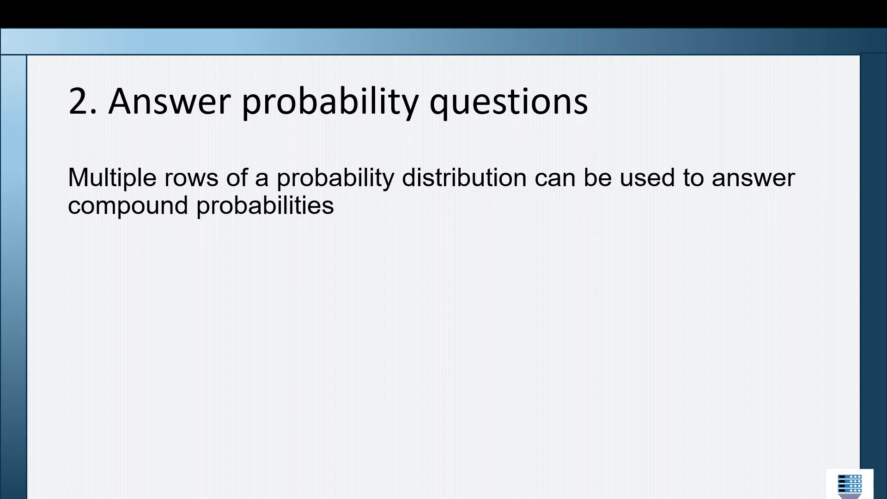
{"action": "key", "text": "Right"}
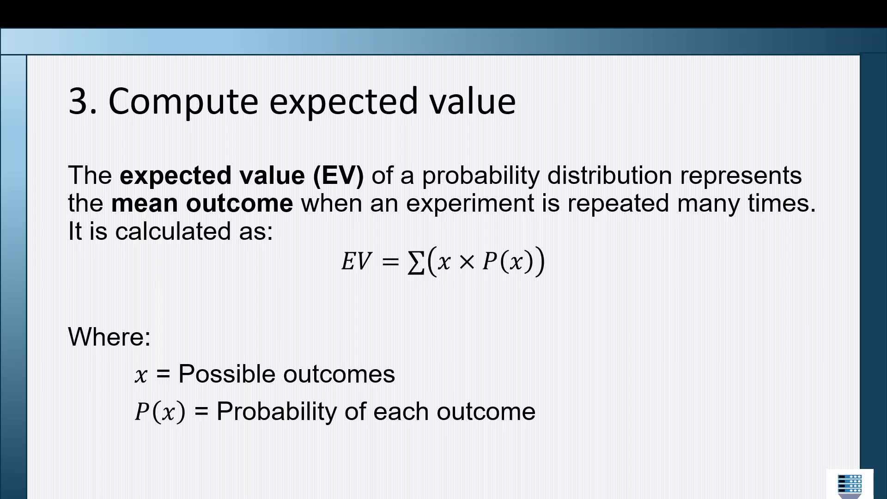
{"action": "key", "text": "Right"}
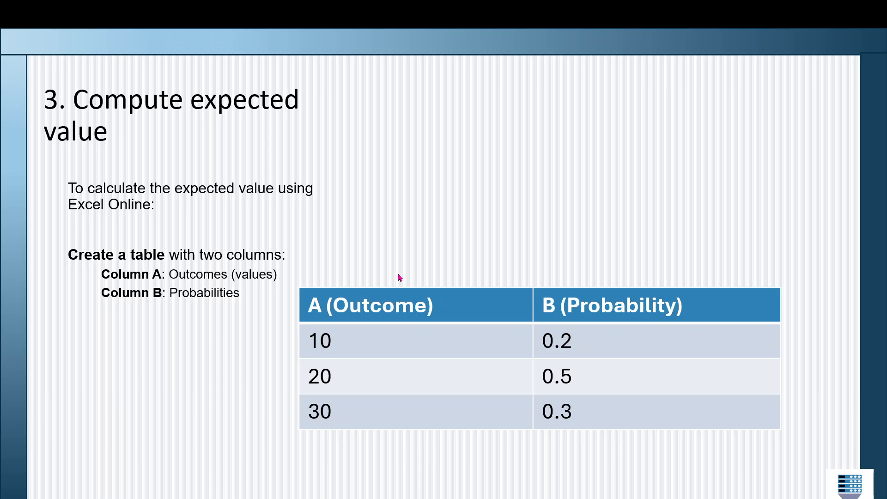
{"action": "key", "text": "Right"}
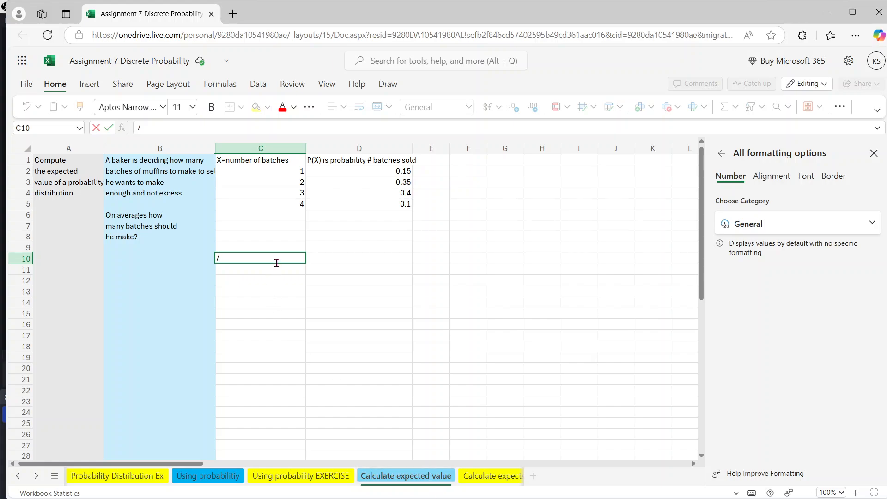
On the "Calculate expected value" worksheet, remove the stray slash from C10 and enter the heading x*p(X) in F1
{"action": "key", "text": "BackSpace"}
{"action": "left_click", "coordinate": [456, 162]}
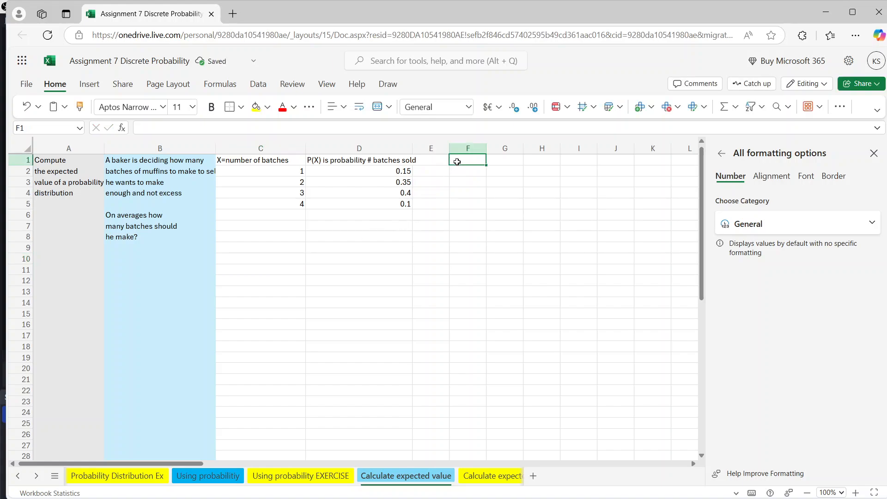
{"action": "type", "text": "x*"}
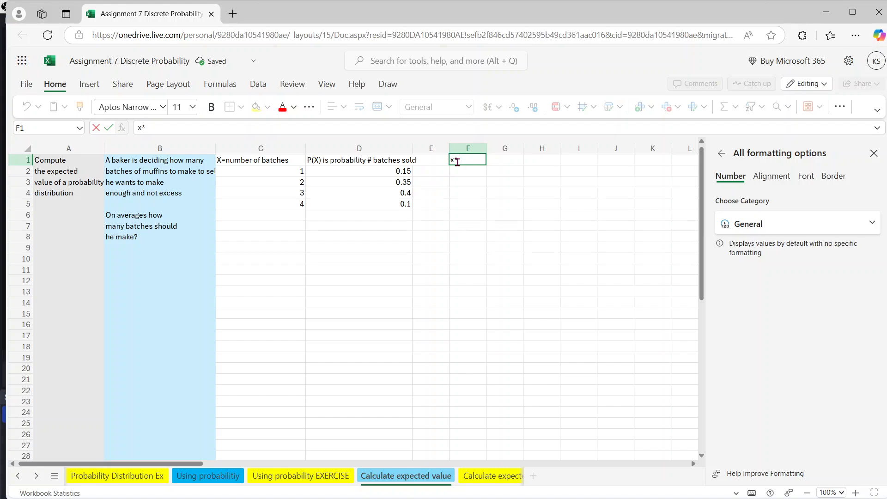
{"action": "type", "text": "p(X)"}
{"action": "key", "text": "Return"}
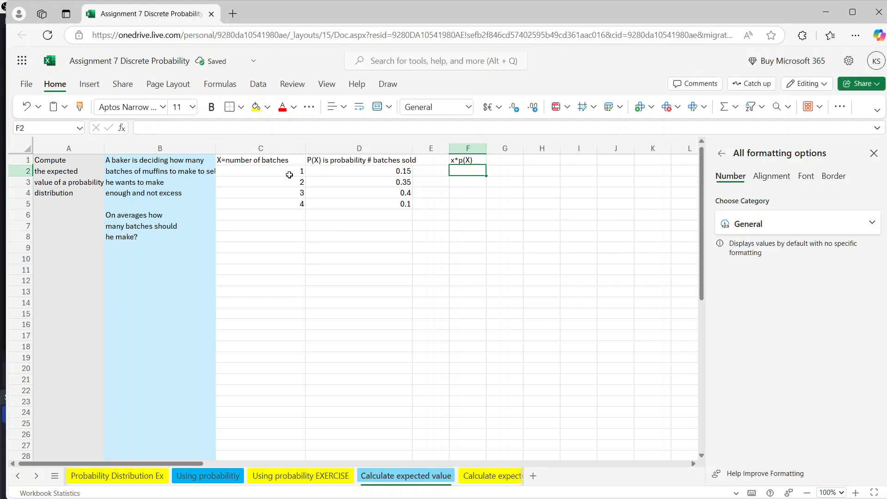
Multiply each batch count by its probability, entering =C2*D2 in F2 and filling the formula through F5
{"action": "left_click", "coordinate": [339, 128]}
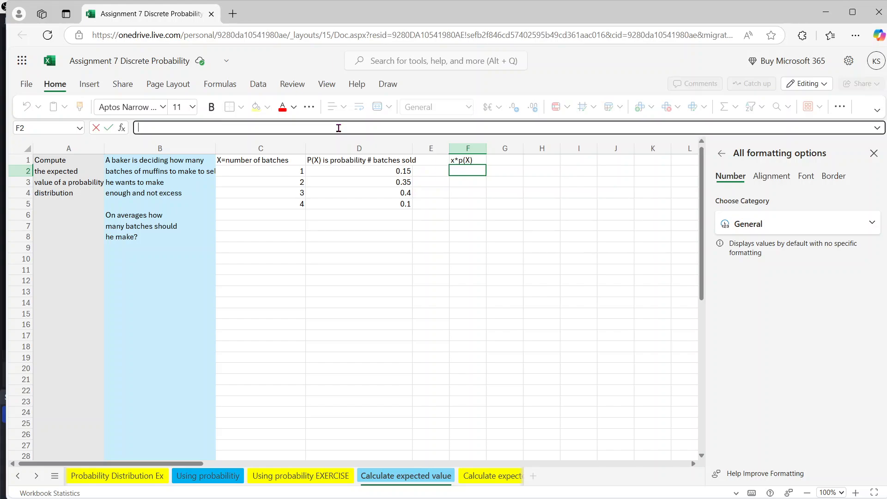
{"action": "type", "text": "=c"}
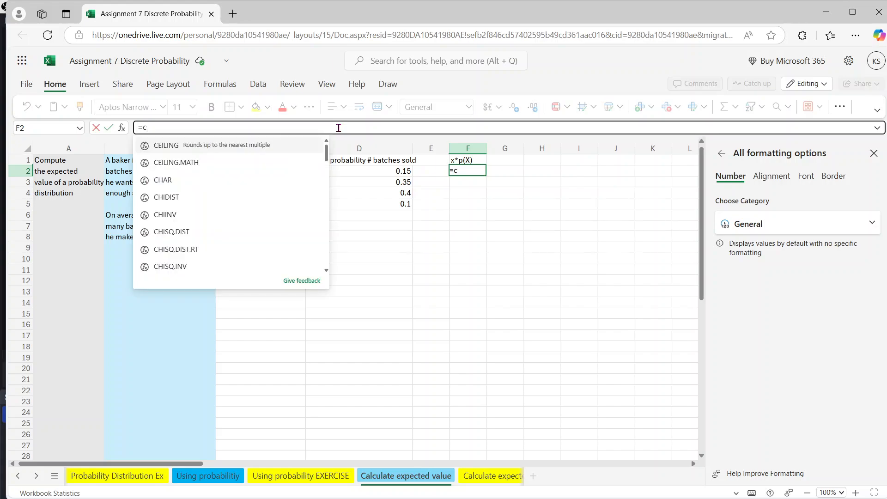
{"action": "type", "text": "2*d2"}
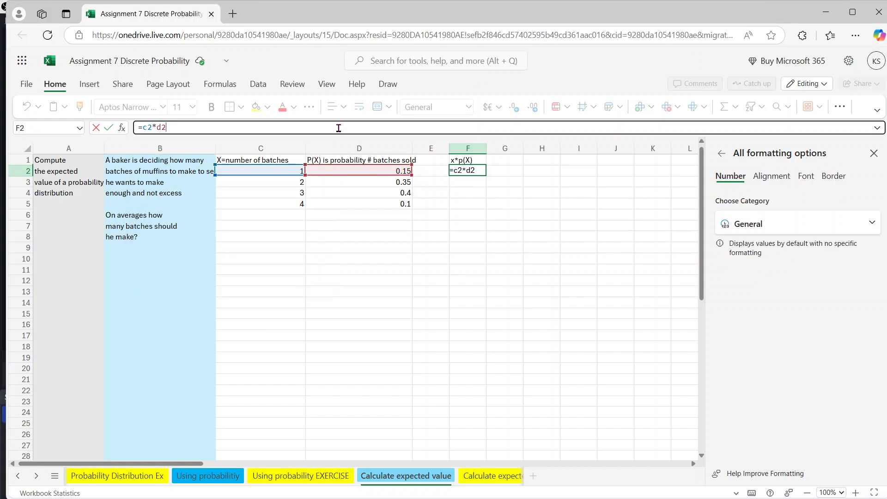
{"action": "key", "text": "Return"}
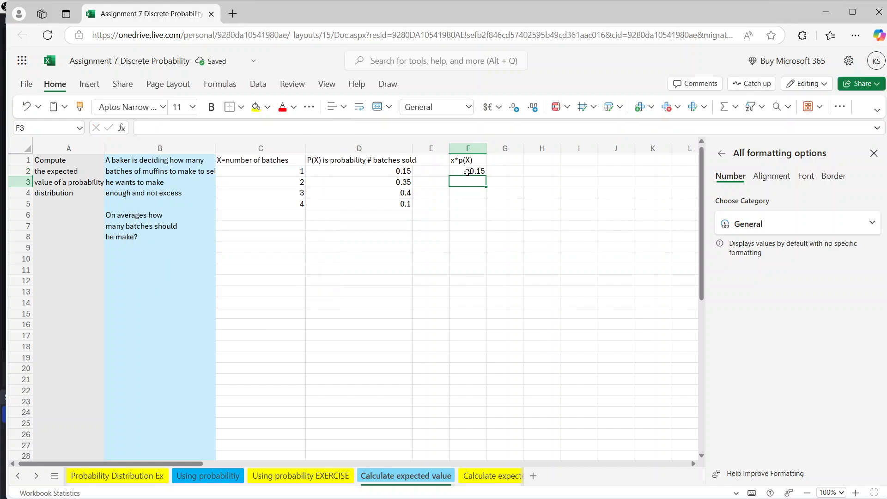
{"action": "left_click", "coordinate": [467, 172]}
{"action": "left_click_drag", "start_coordinate": [486, 176], "coordinate": [476, 207]}
{"action": "left_click", "coordinate": [461, 229]}
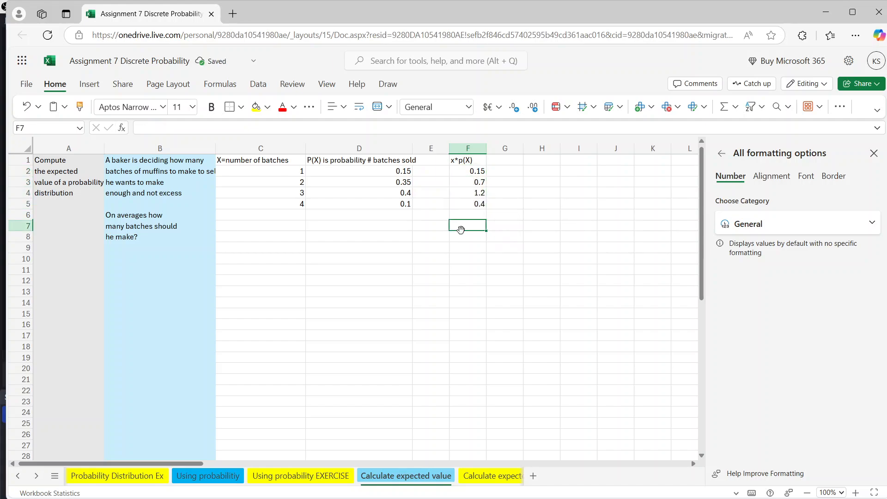
Label E7 as EV and use SUM over F2:F5 in F7 to compute the expected number of batches
{"action": "left_click", "coordinate": [433, 230]}
{"action": "type", "text": "EV"}
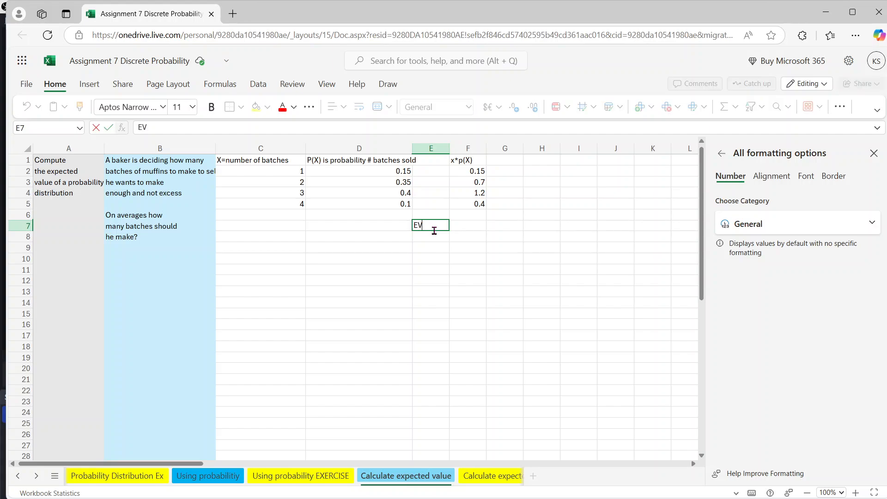
{"action": "key", "text": "Tab"}
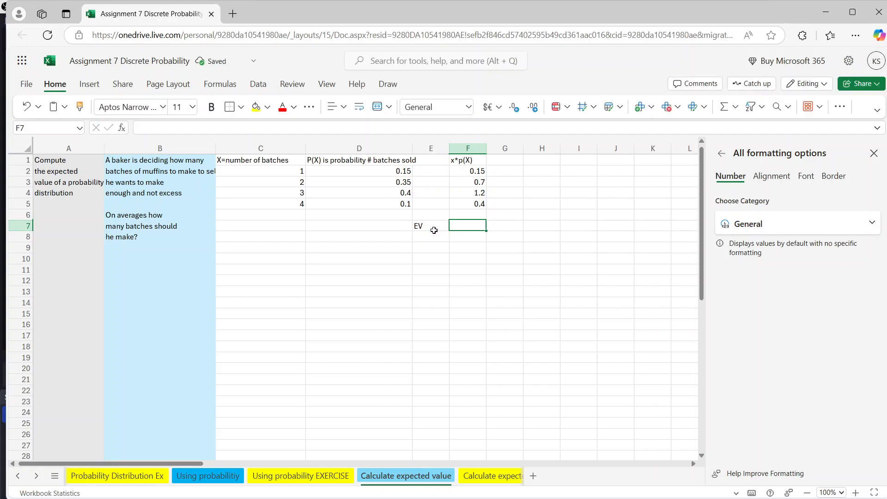
{"action": "left_click", "coordinate": [395, 127]}
{"action": "type", "text": "="}
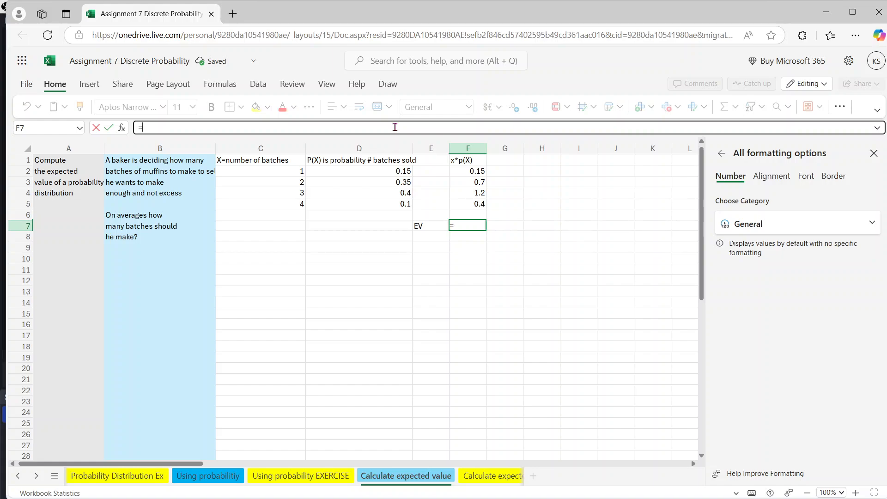
{"action": "type", "text": "sum("}
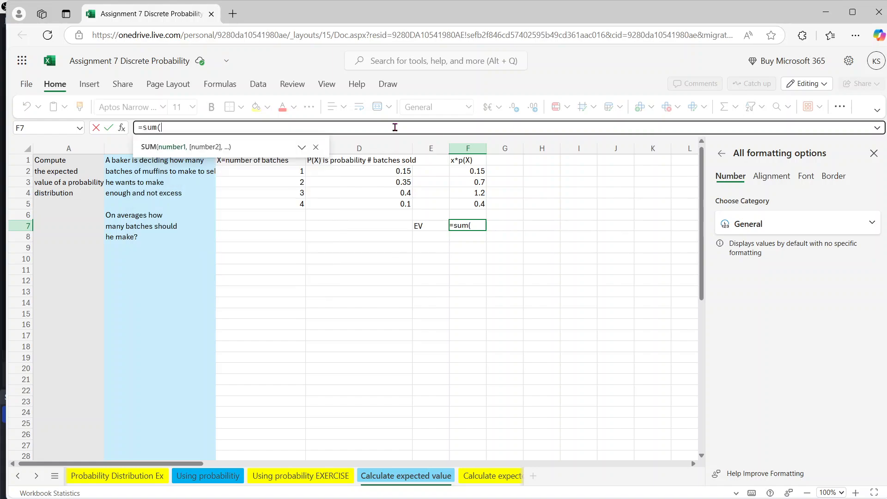
{"action": "left_click_drag", "start_coordinate": [457, 172], "coordinate": [458, 207]}
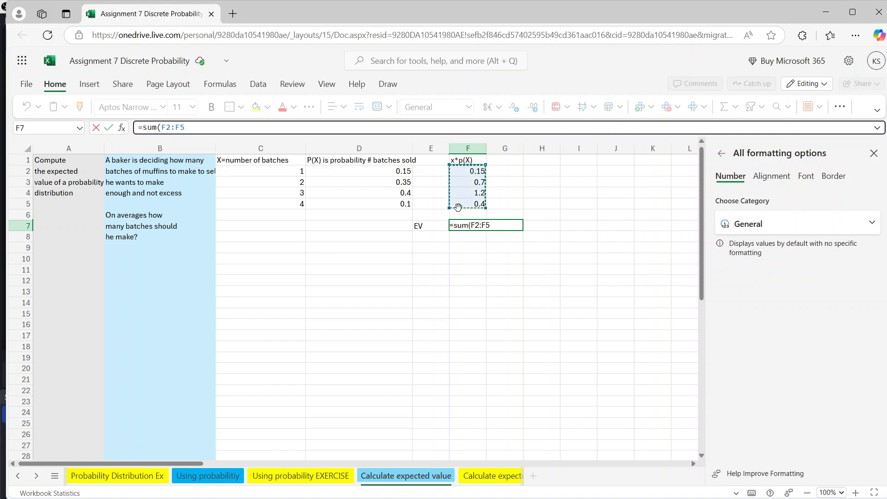
{"action": "key", "text": "Return"}
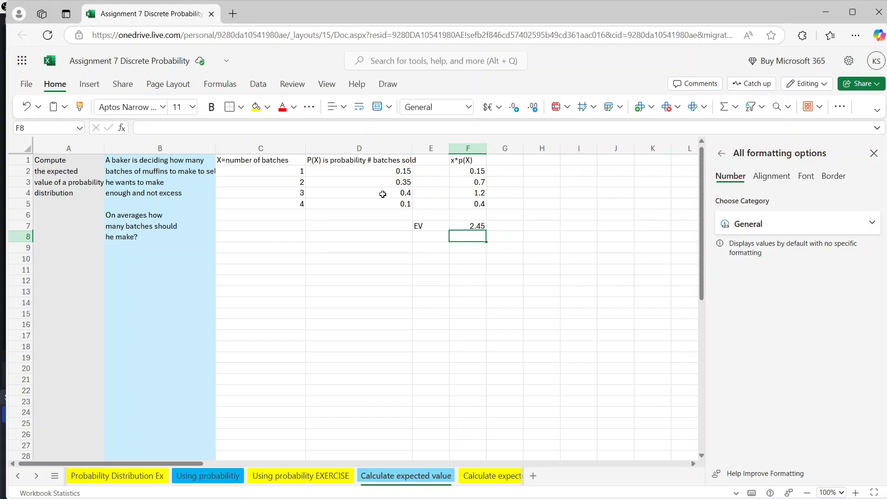
{"action": "left_click", "coordinate": [347, 199]}
{"action": "left_click_drag", "start_coordinate": [348, 199], "coordinate": [321, 200]}
{"action": "left_click", "coordinate": [90, 84]}
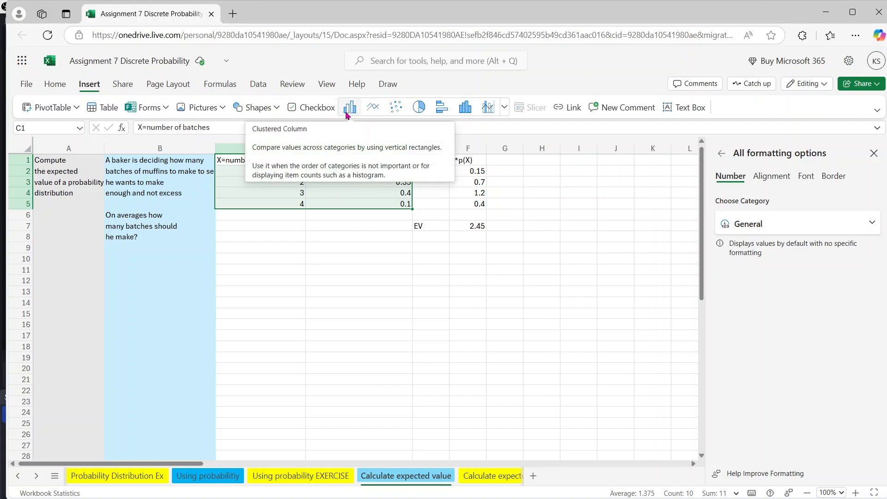
{"action": "left_click", "coordinate": [441, 108]}
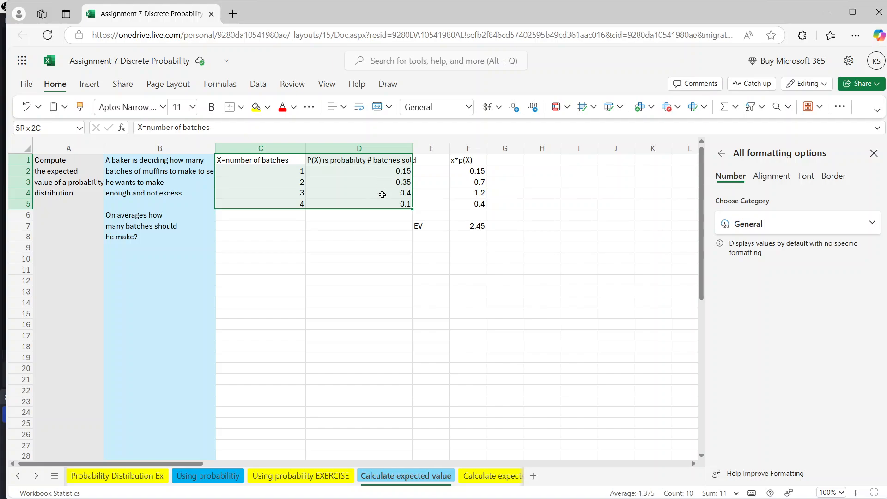
{"action": "left_click", "coordinate": [459, 228]}
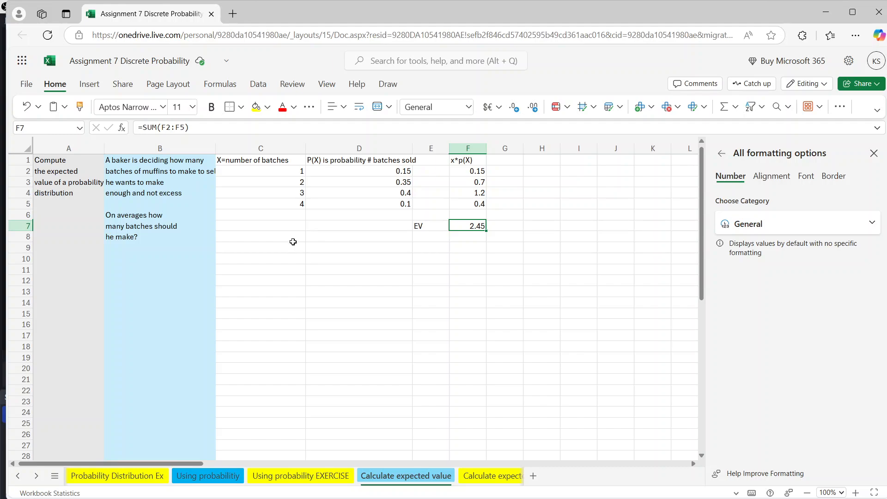
Switch to the PowerPoint slide show and read the SUMPRODUCT option for computing expected value
{"action": "left_click", "coordinate": [325, 331]}
{"action": "key", "text": "alt+Tab"}
{"action": "key", "text": "alt+Tab"}
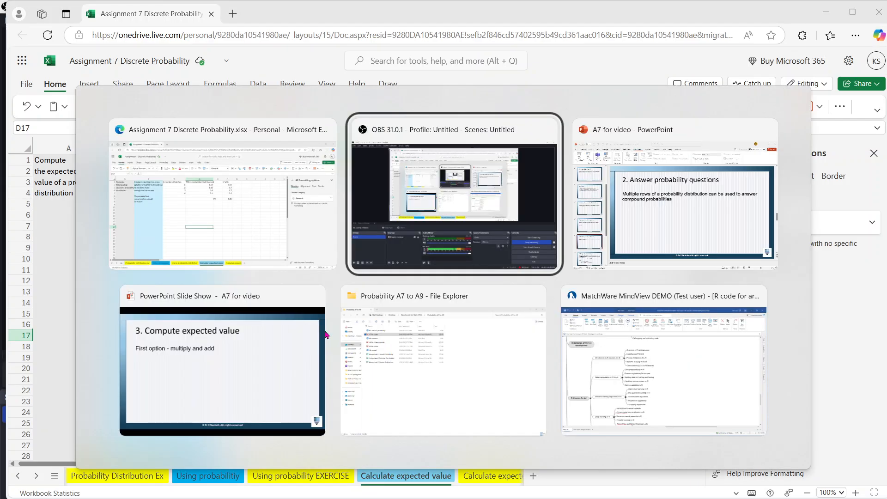
{"action": "key", "text": "alt+Tab"}
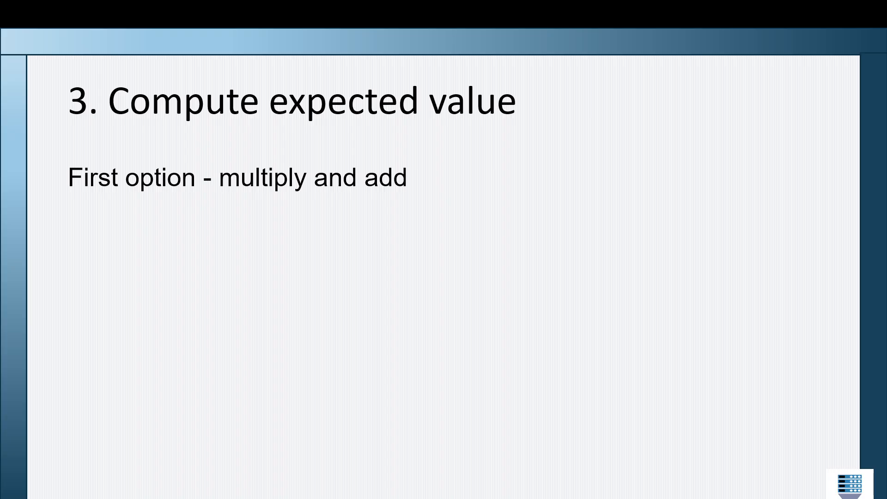
{"action": "key", "text": "Right"}
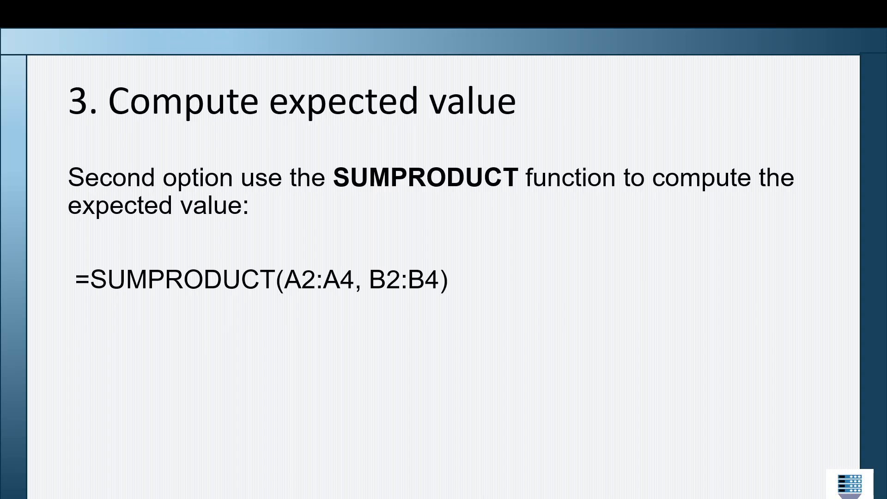
{"action": "key", "text": "Right"}
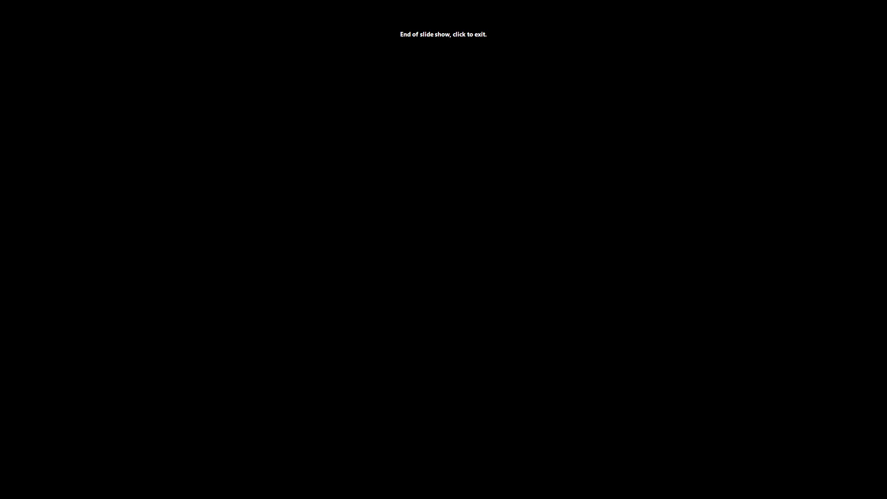
Return to the Excel workbook in the browser and enter the label "using sumproduct formula" in D10
{"action": "key", "text": "alt+Tab"}
{"action": "key", "text": "alt+Tab"}
{"action": "key", "text": "alt+Tab"}
{"action": "key", "text": "alt+Tab"}
{"action": "key", "text": "alt+Tab"}
{"action": "key", "text": "alt+Tab"}
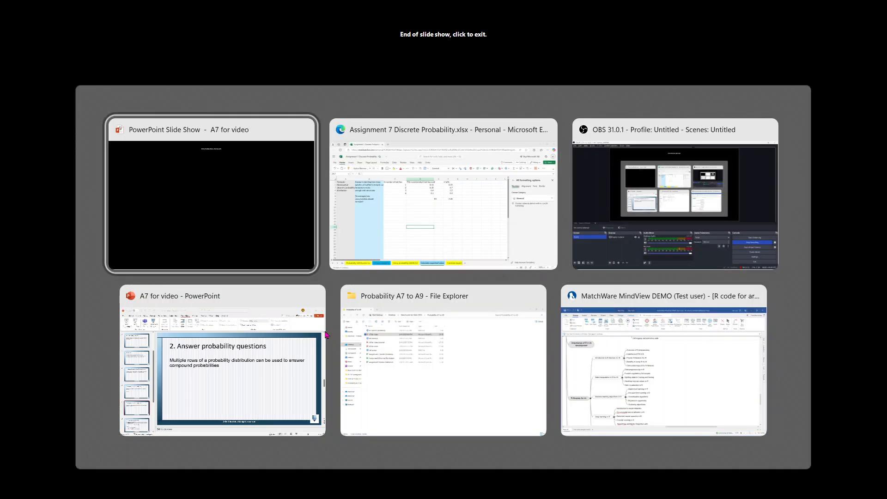
{"action": "key", "text": "alt+Tab"}
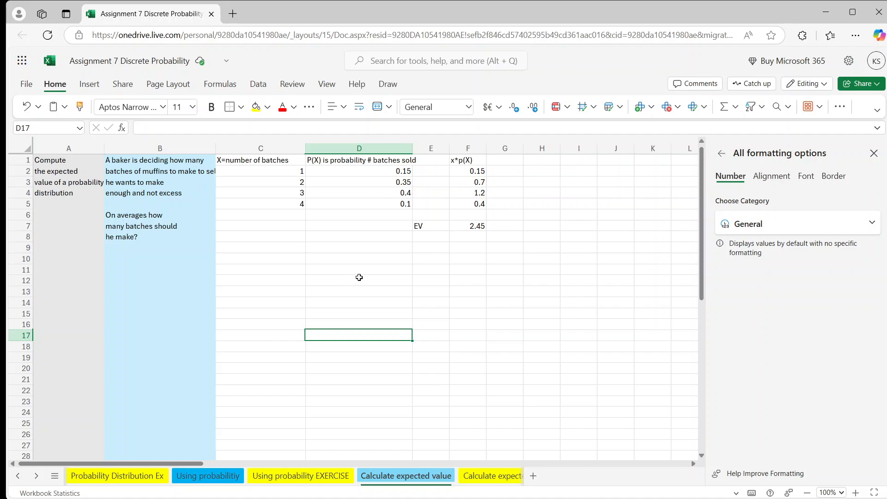
{"action": "left_click", "coordinate": [359, 256]}
{"action": "type", "text": "us"}
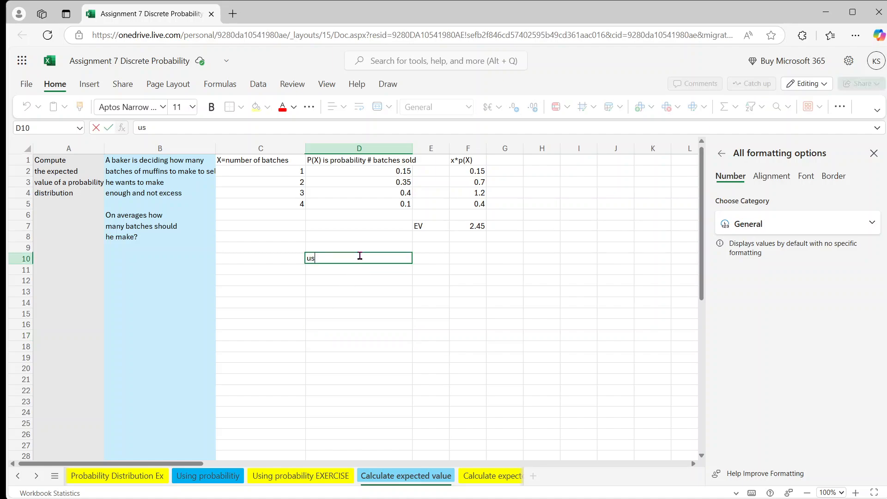
{"action": "type", "text": "ing sumproduct formula"}
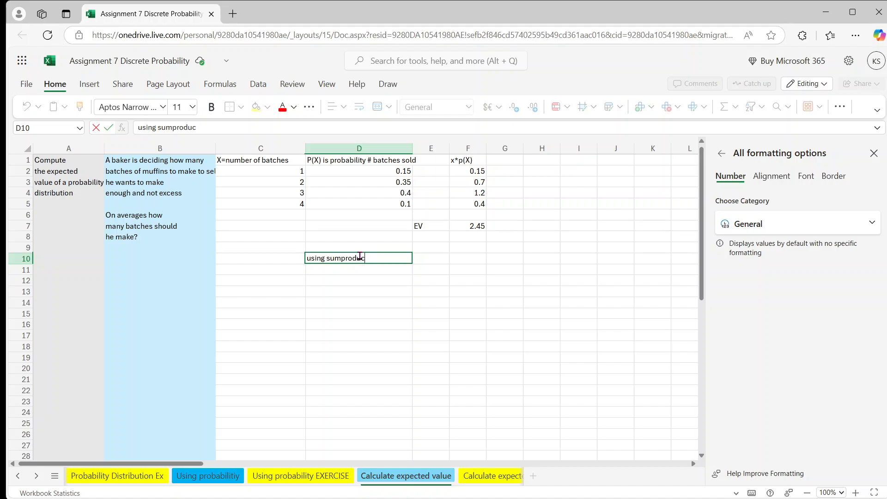
{"action": "key", "text": "Tab"}
{"action": "key", "text": "Tab"}
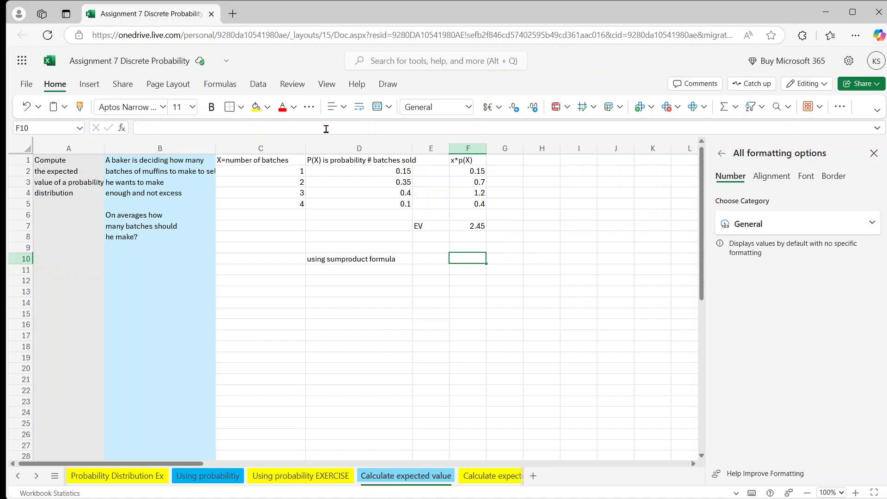
In F10, compute the expected value with SUMPRODUCT over C2:C5 and D2:D5
{"action": "left_click", "coordinate": [326, 129]}
{"action": "type", "text": "=su"}
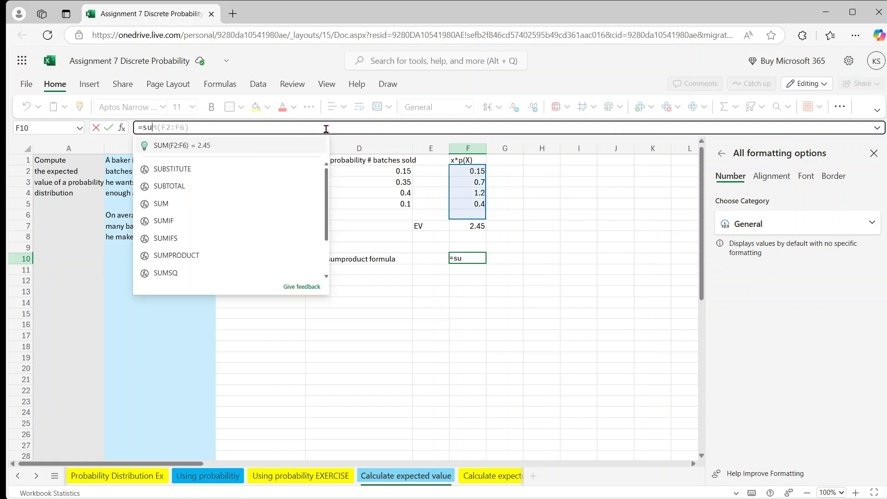
{"action": "type", "text": "mproduct"}
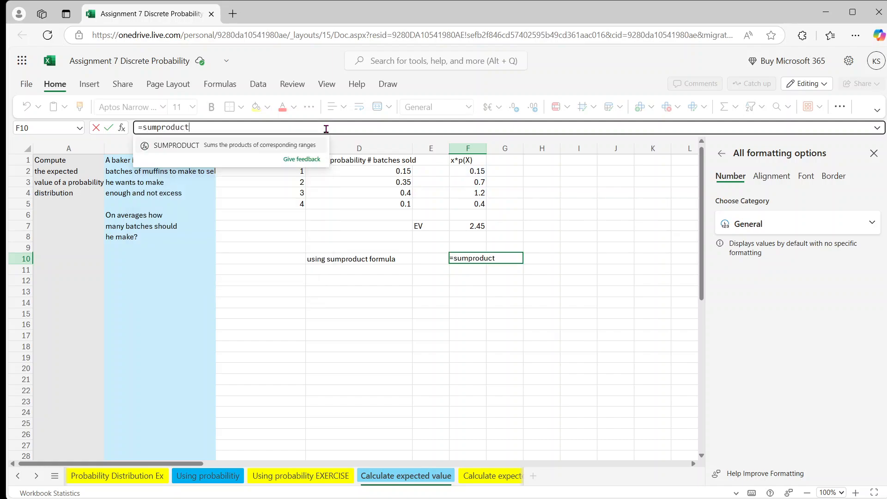
{"action": "type", "text": "("}
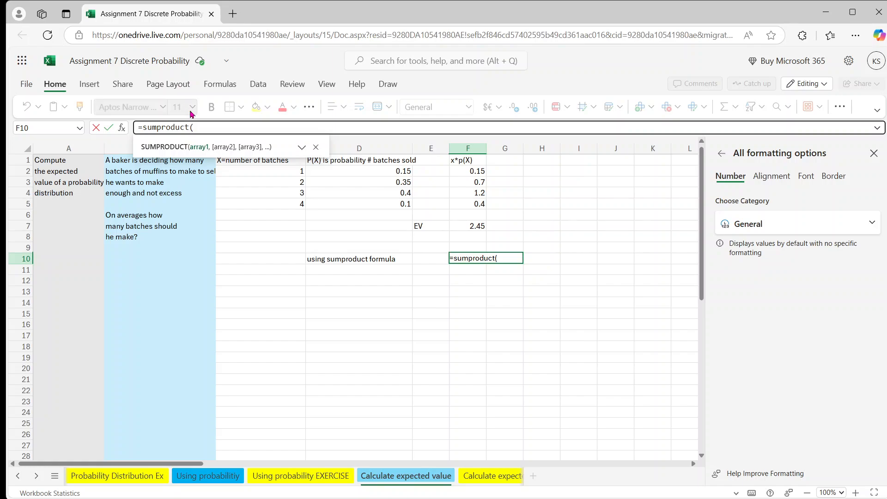
{"action": "left_click_drag", "start_coordinate": [242, 172], "coordinate": [241, 199]}
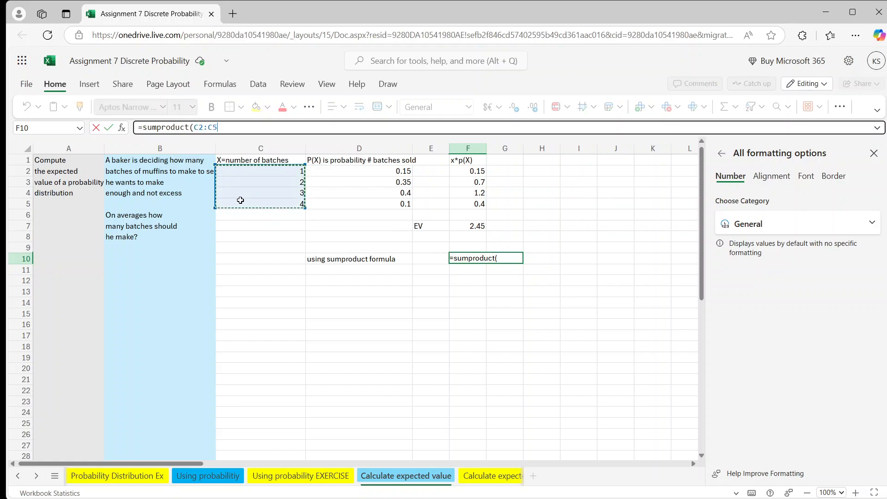
{"action": "type", "text": ","}
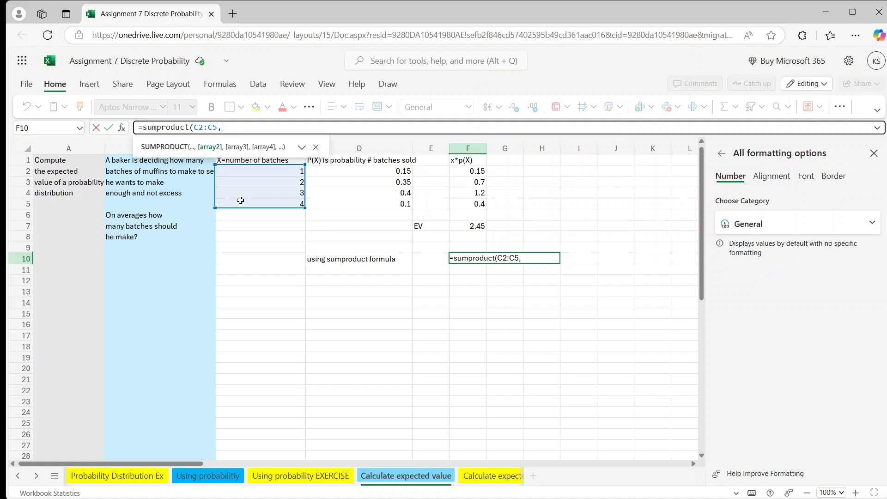
{"action": "left_click", "coordinate": [348, 170]}
{"action": "left_click_drag", "start_coordinate": [348, 170], "coordinate": [344, 203]}
{"action": "key", "text": "Return"}
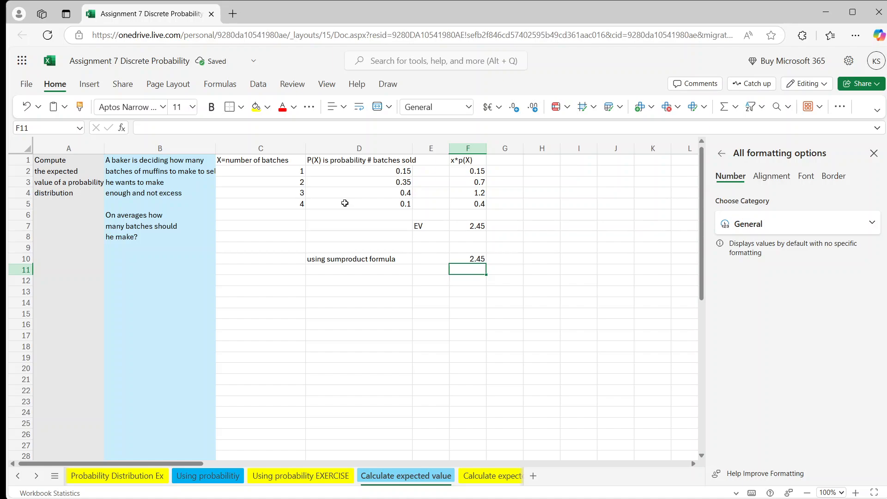
Compare the two expected-value formulas in F7 and F10, and label E10 as EV
{"action": "left_click", "coordinate": [434, 226]}
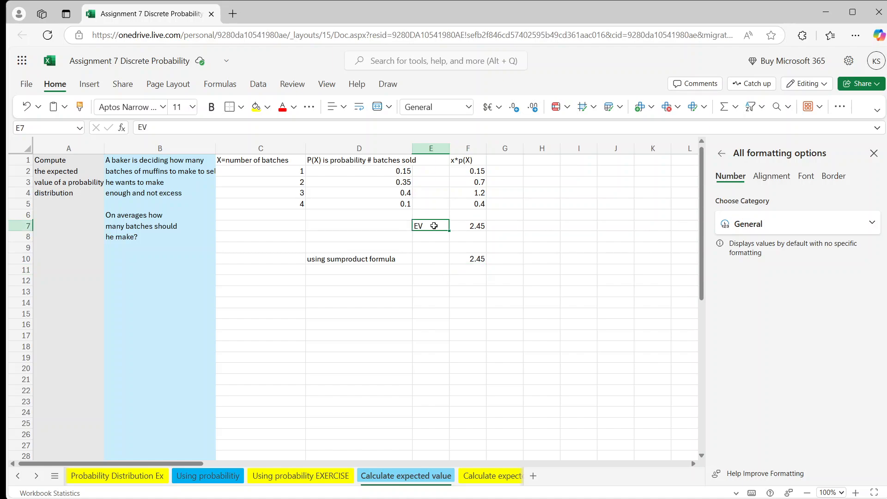
{"action": "left_click", "coordinate": [461, 226]}
{"action": "left_click", "coordinate": [462, 257]}
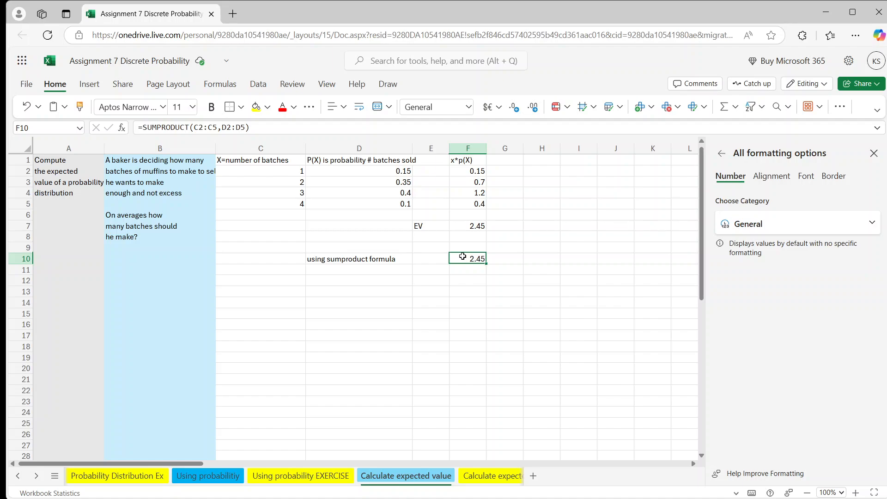
{"action": "left_click_drag", "start_coordinate": [463, 170], "coordinate": [445, 225]}
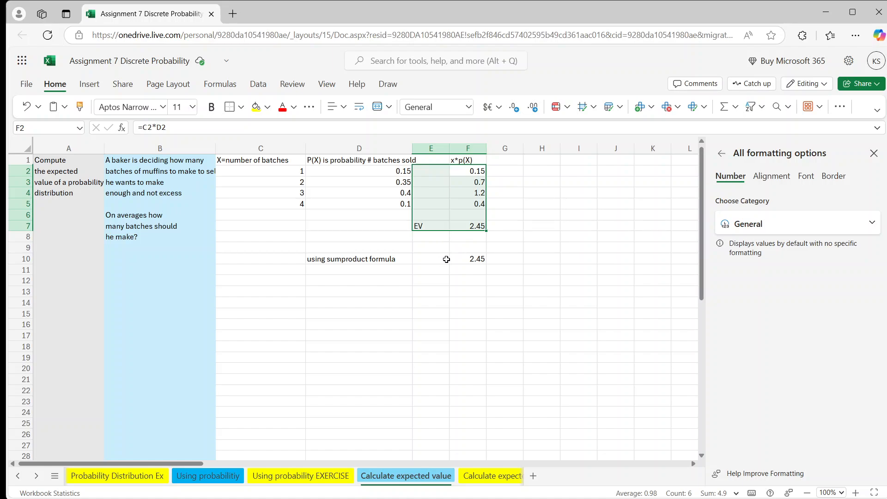
{"action": "left_click", "coordinate": [464, 260]}
{"action": "left_click", "coordinate": [433, 258]}
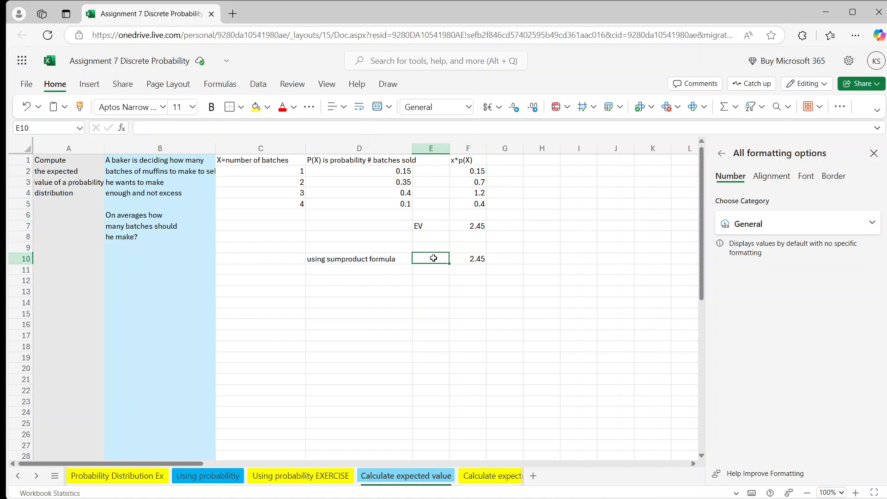
{"action": "type", "text": "EV"}
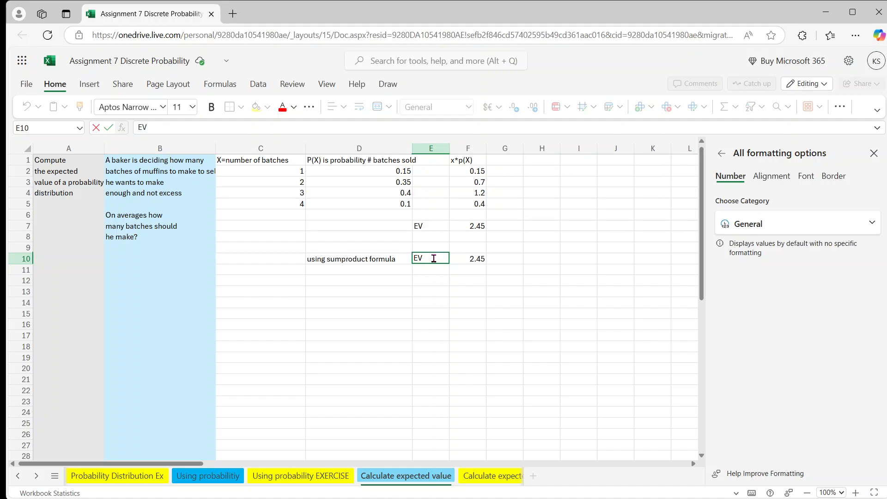
Look over the probability distribution exercise worksheet and the expected value exercise about daily medicines
{"action": "left_click", "coordinate": [109, 472]}
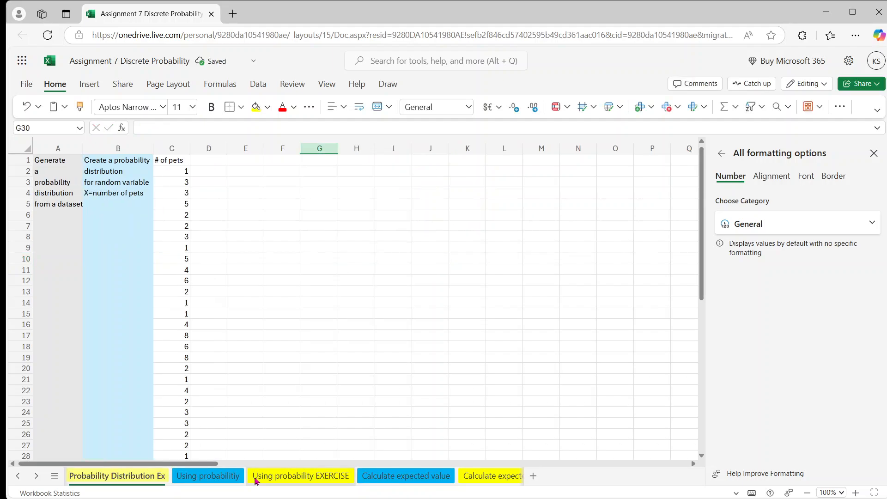
{"action": "left_click", "coordinate": [286, 480]}
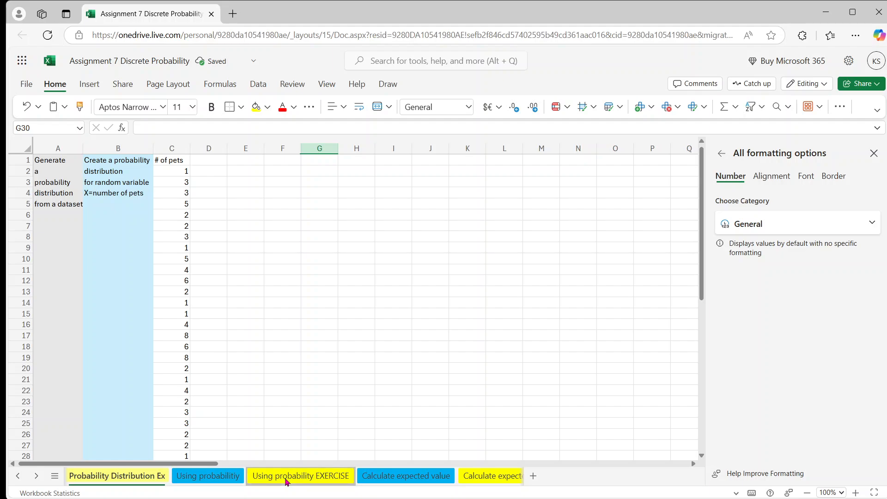
{"action": "left_click", "coordinate": [479, 483]}
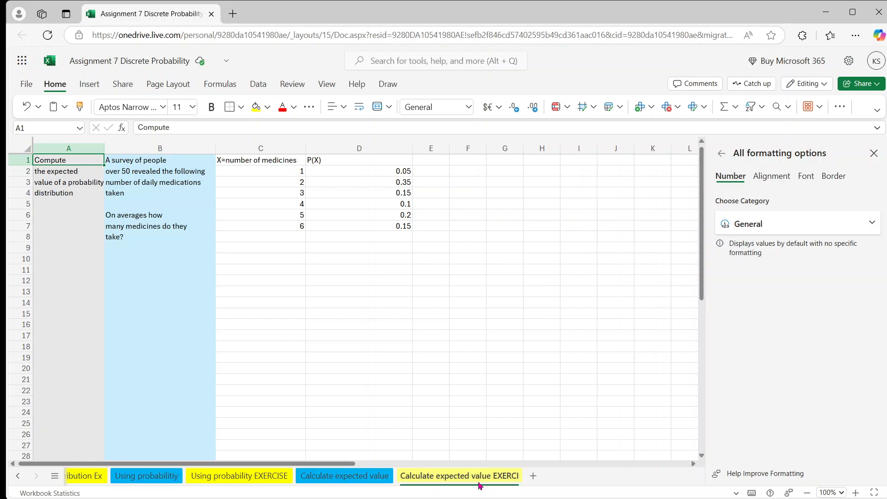